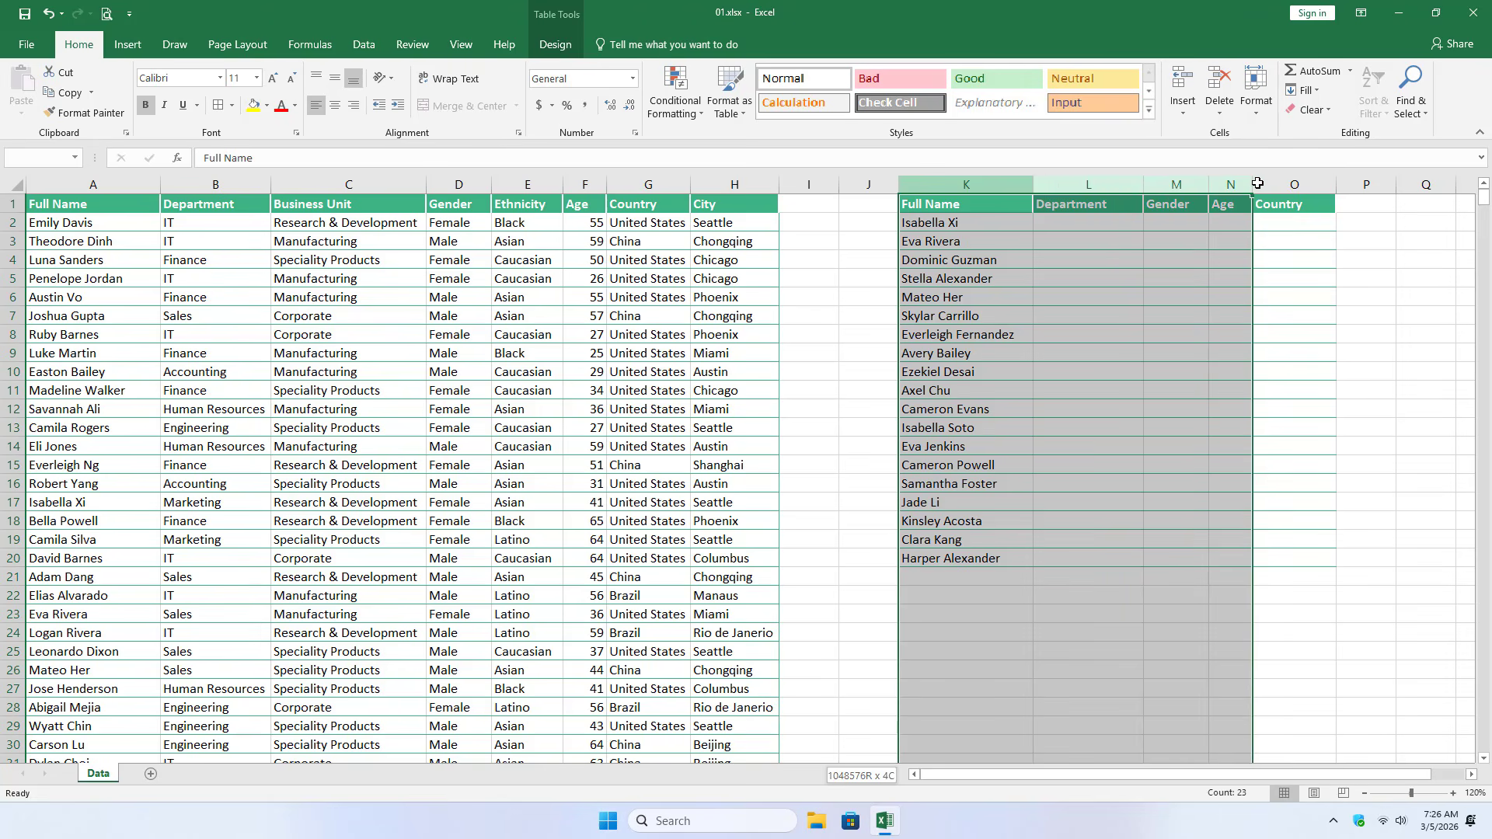
Compare the headers of the employee table with those of the lookup table, including Full Name, Department, Gender and Age
drag(74, 204, 728, 209)
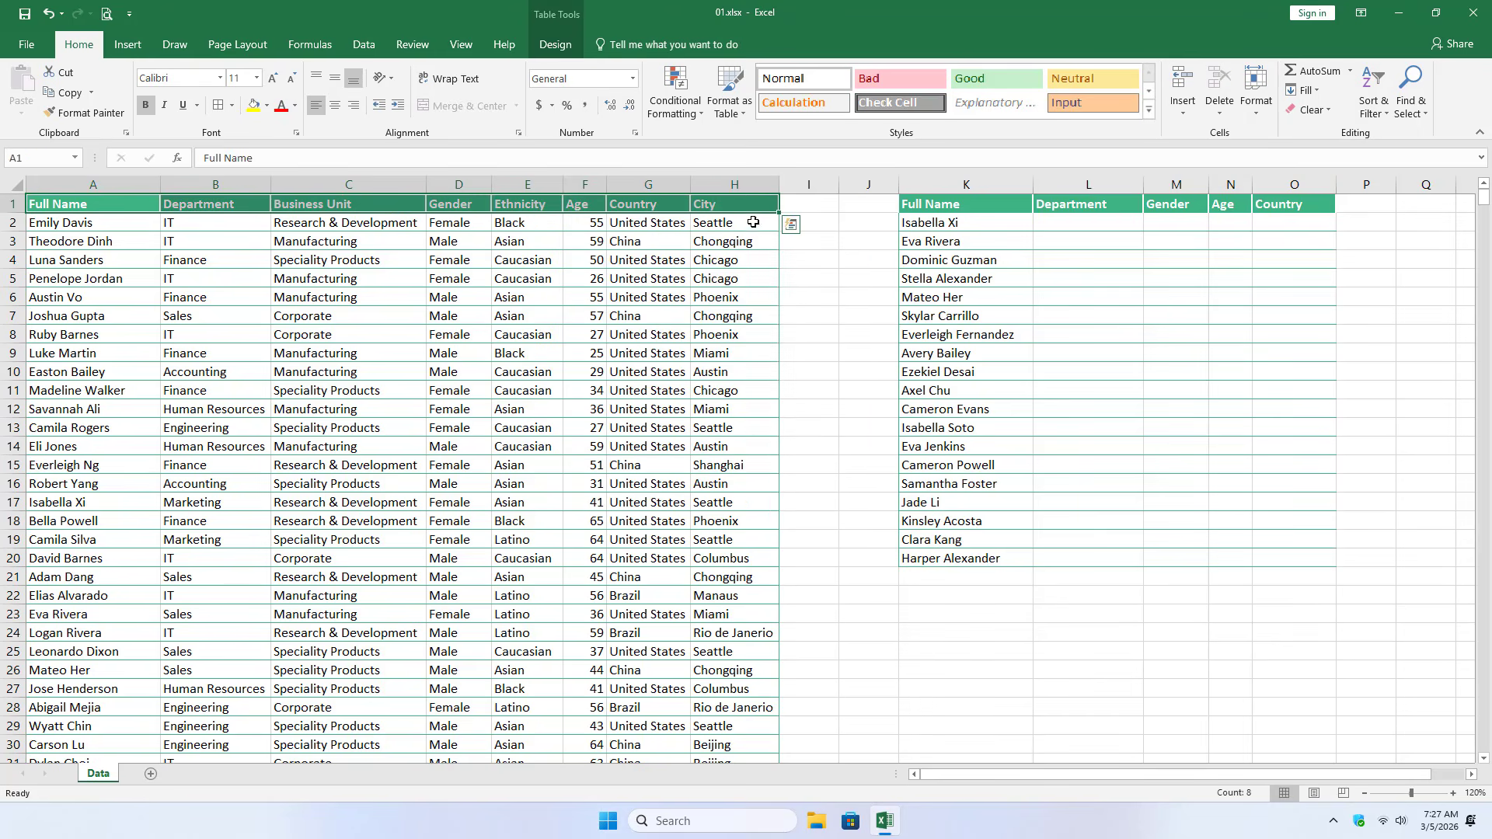
drag(971, 204, 1280, 203)
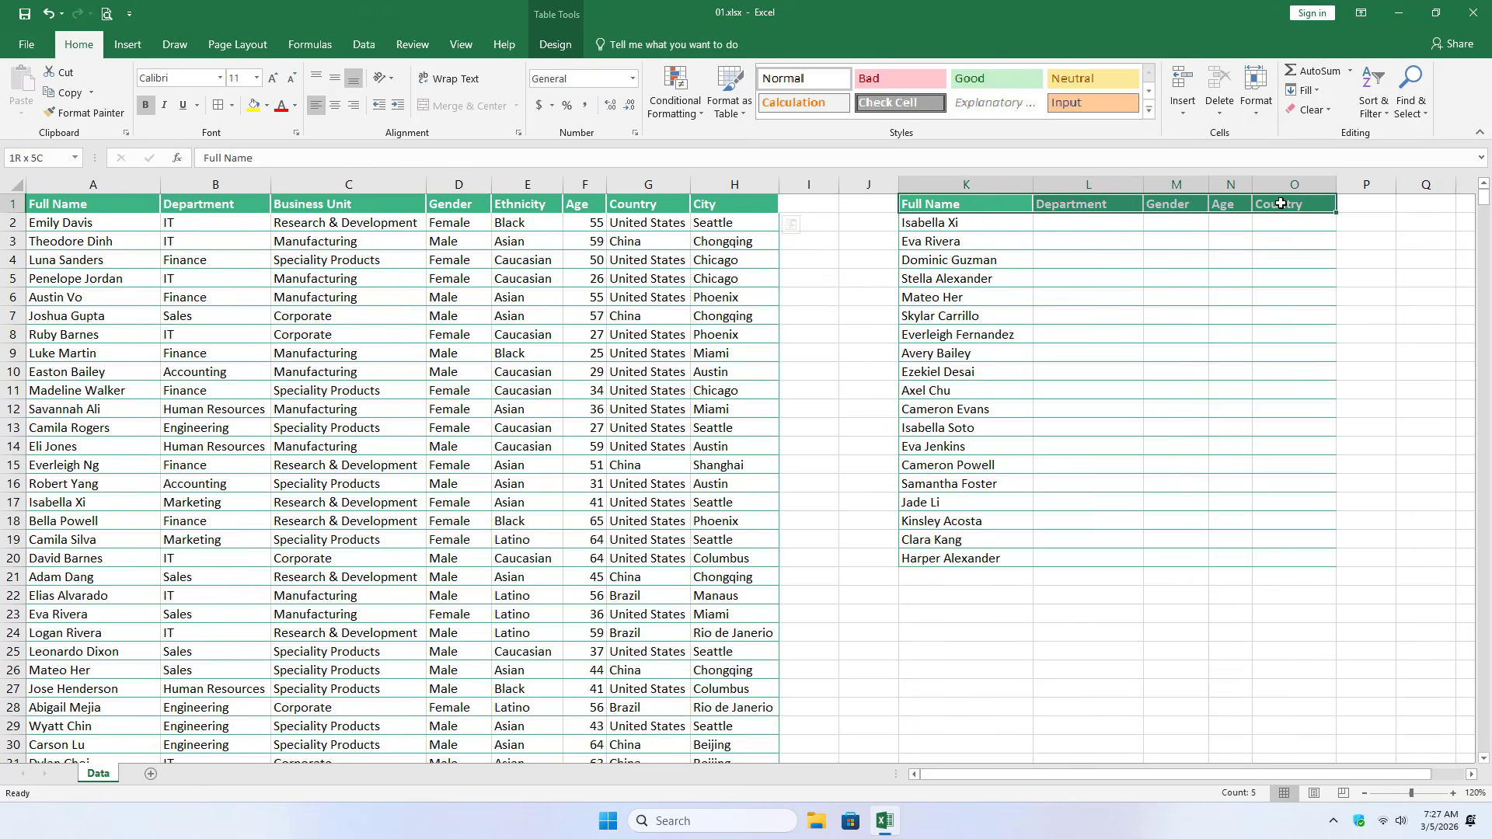
drag(965, 205, 940, 544)
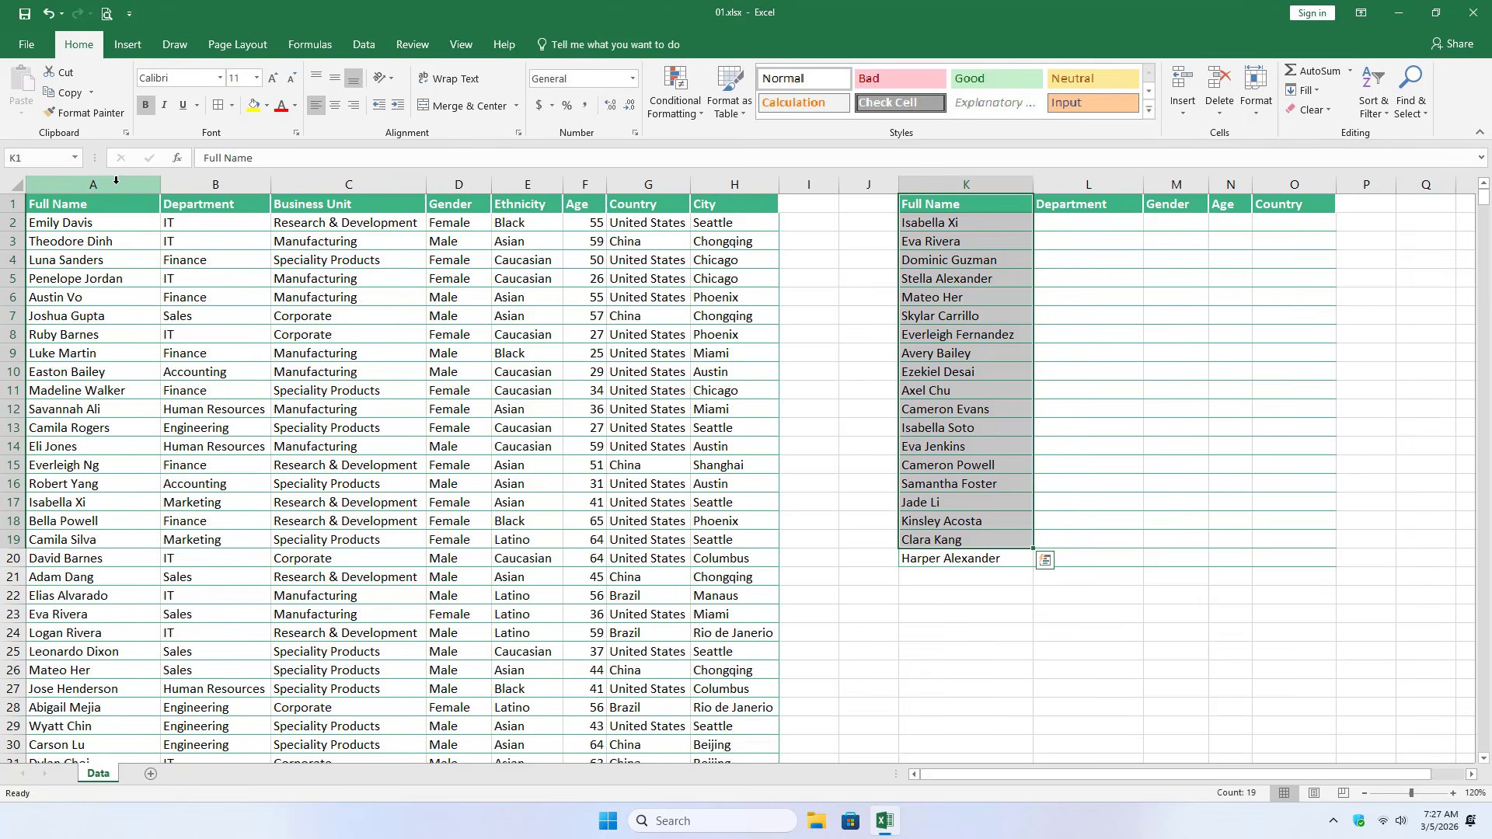
click(115, 180)
click(1117, 205)
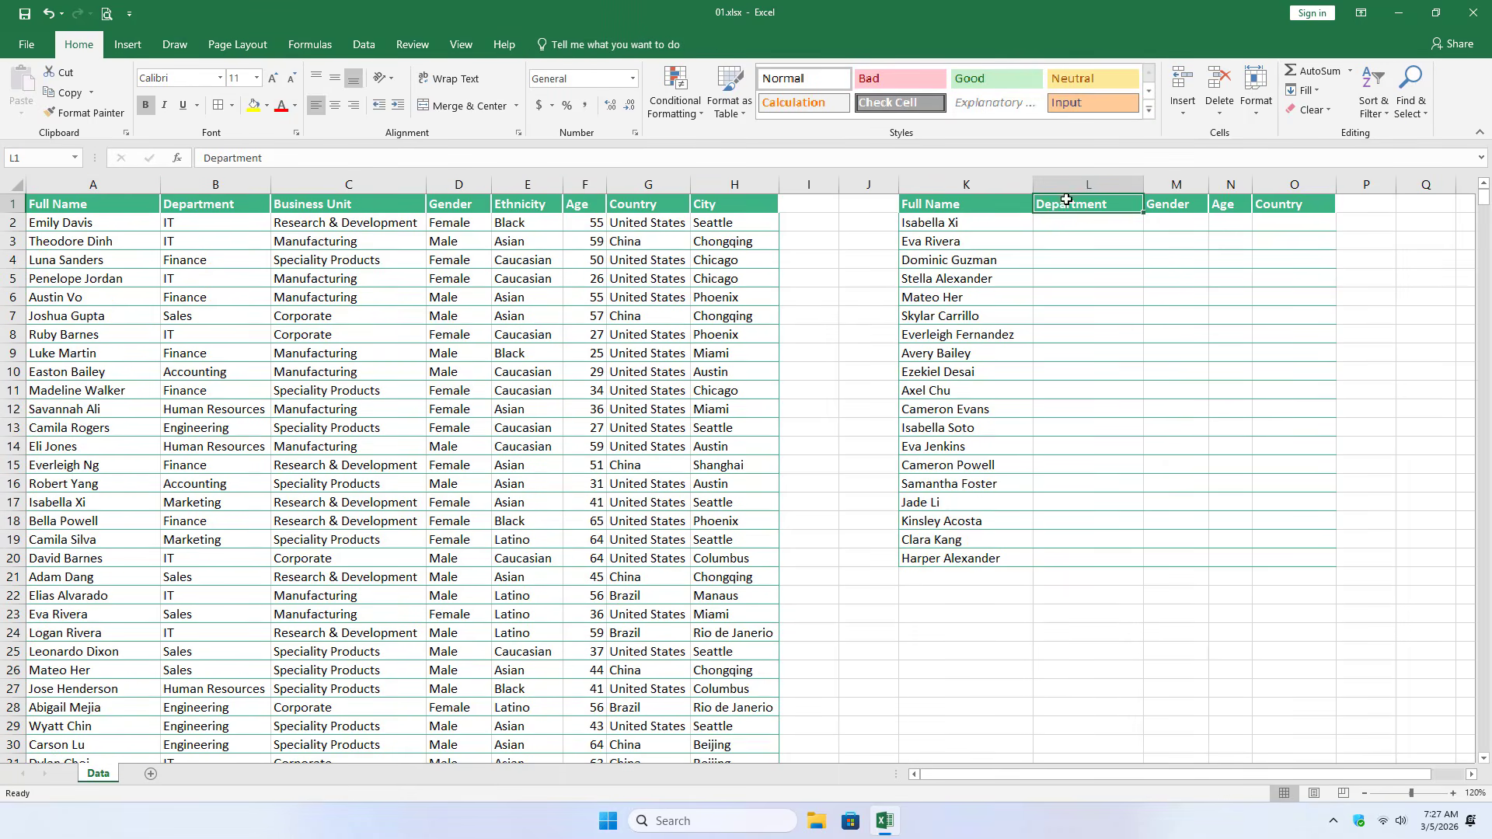
click(234, 203)
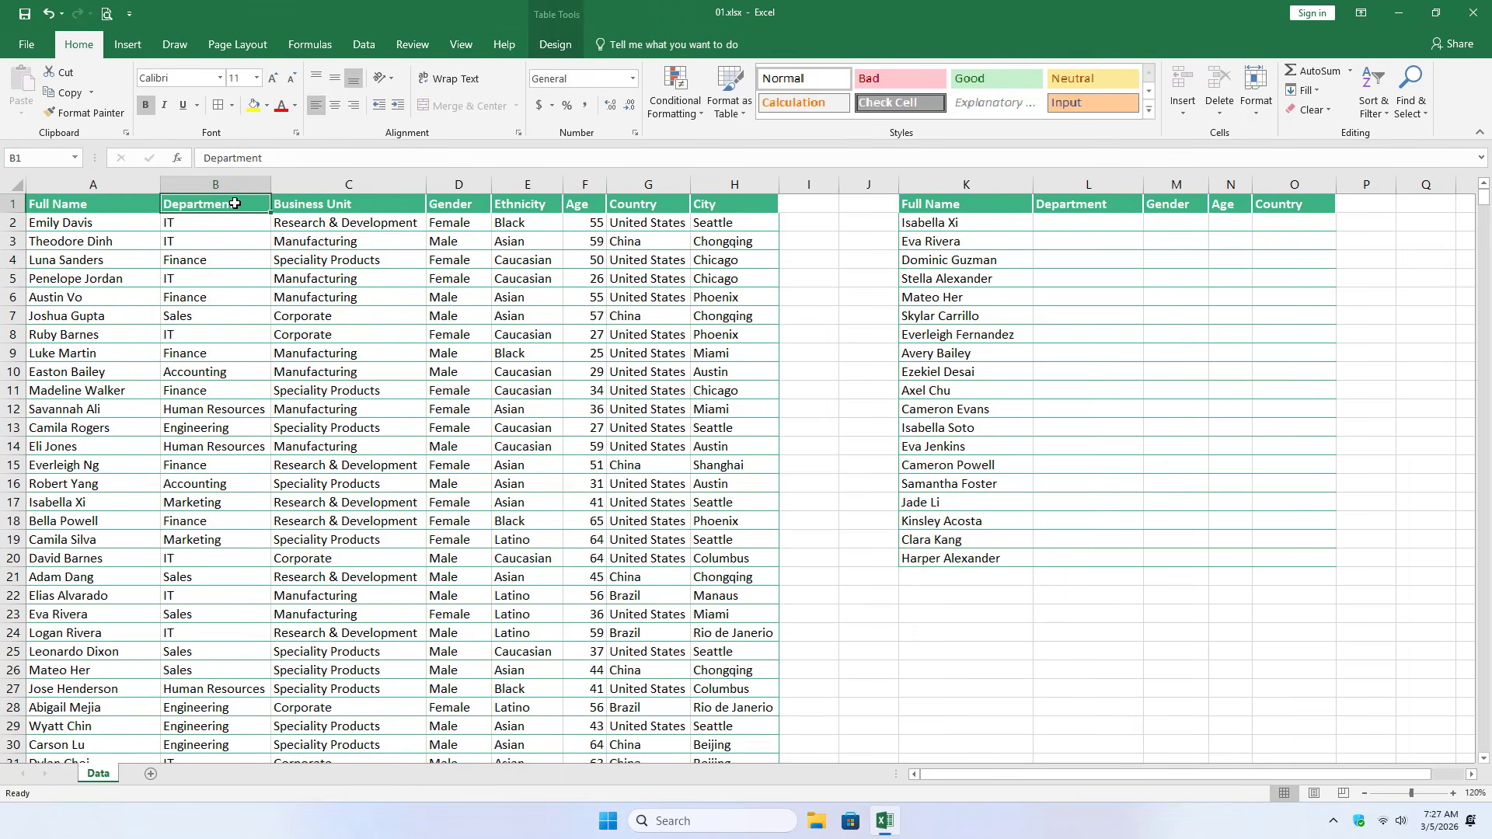
click(1158, 206)
click(453, 206)
click(1217, 210)
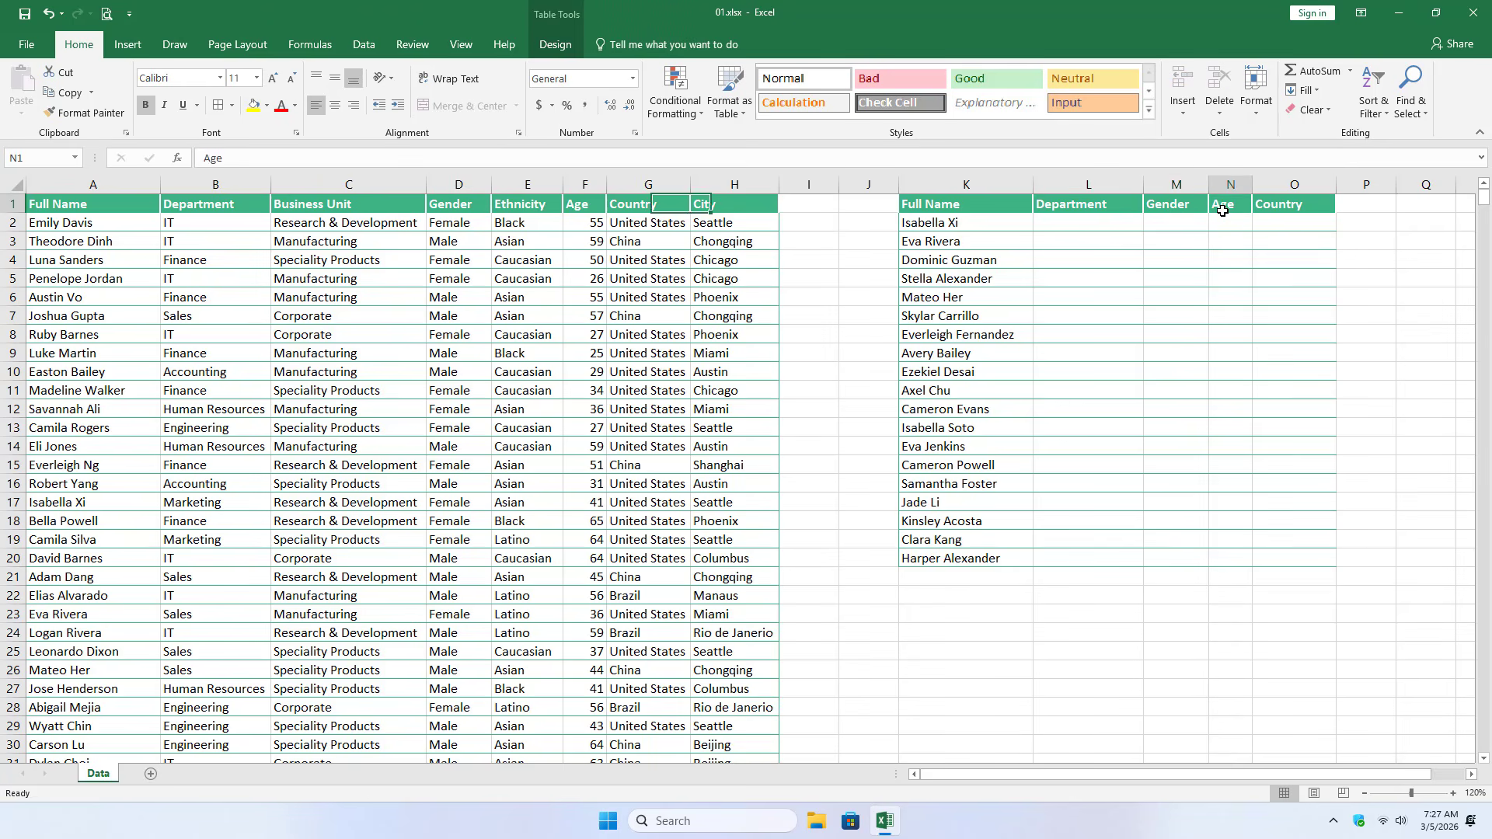
Search the sheet for all matches of the full name in K2 and select the matching employee record A17:H17
click(948, 224)
right_click(948, 224)
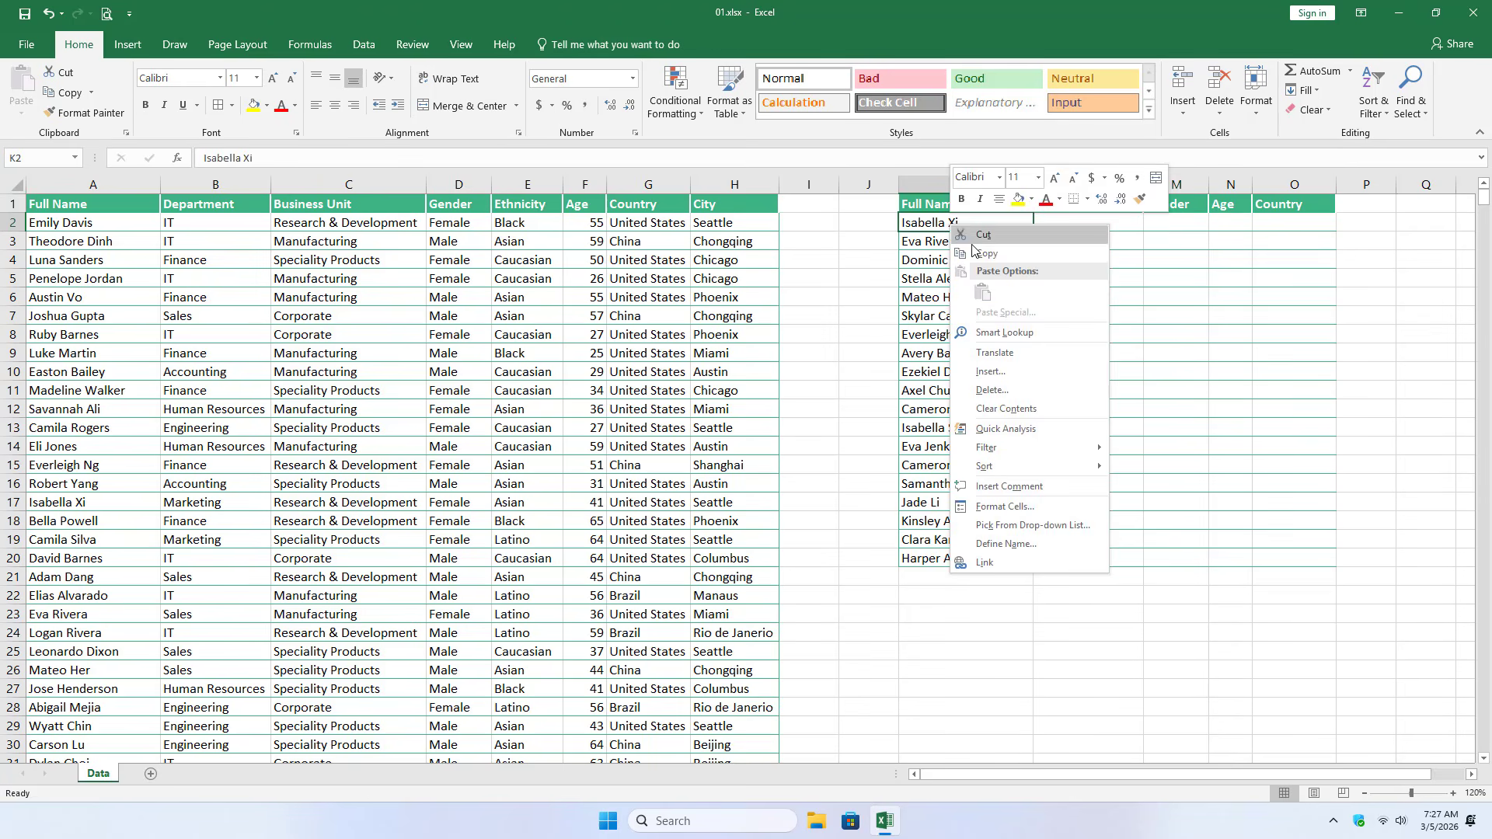
click(1092, 256)
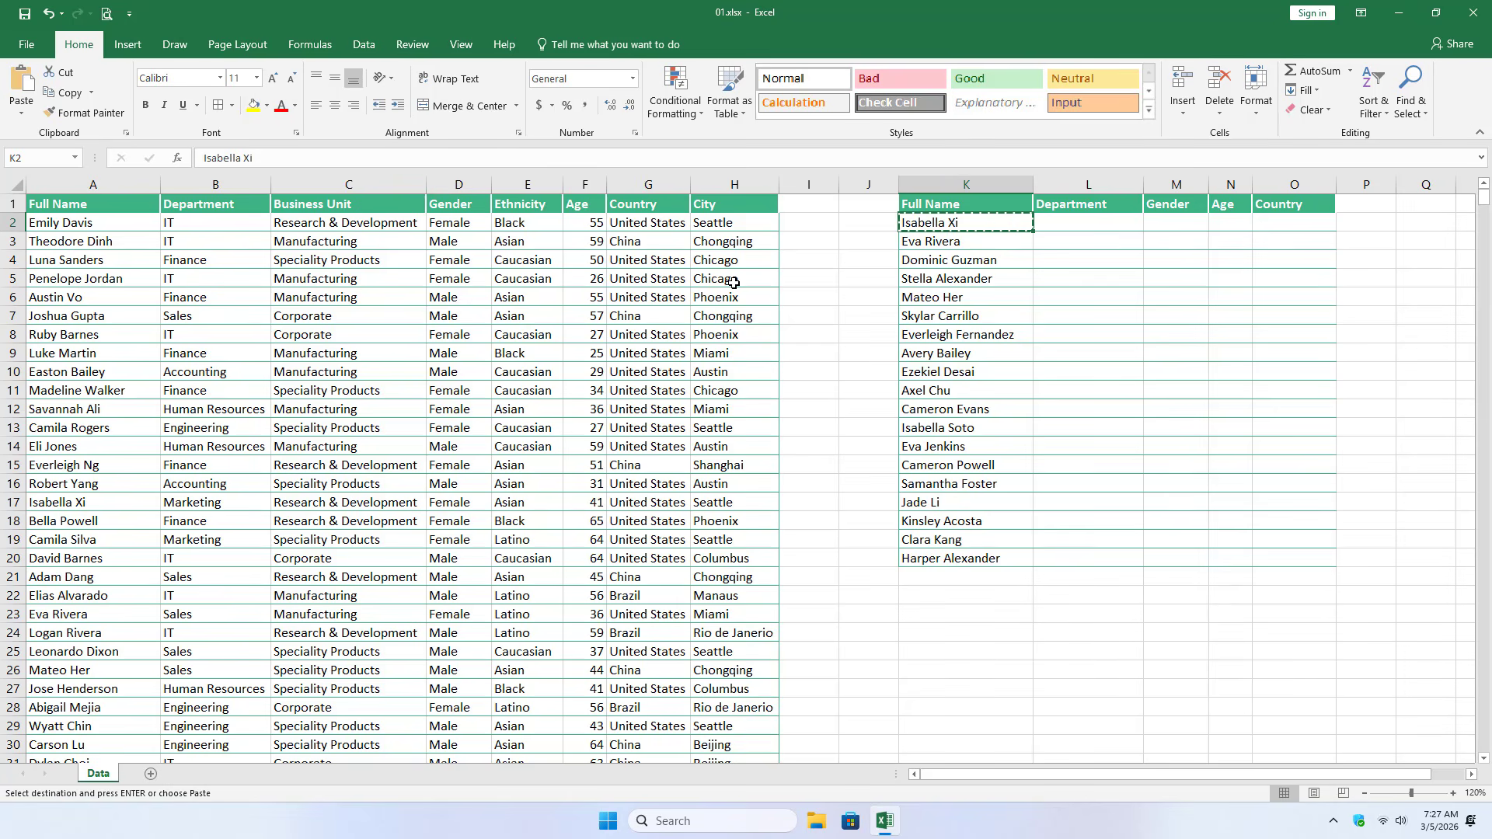
key(ctrl+f)
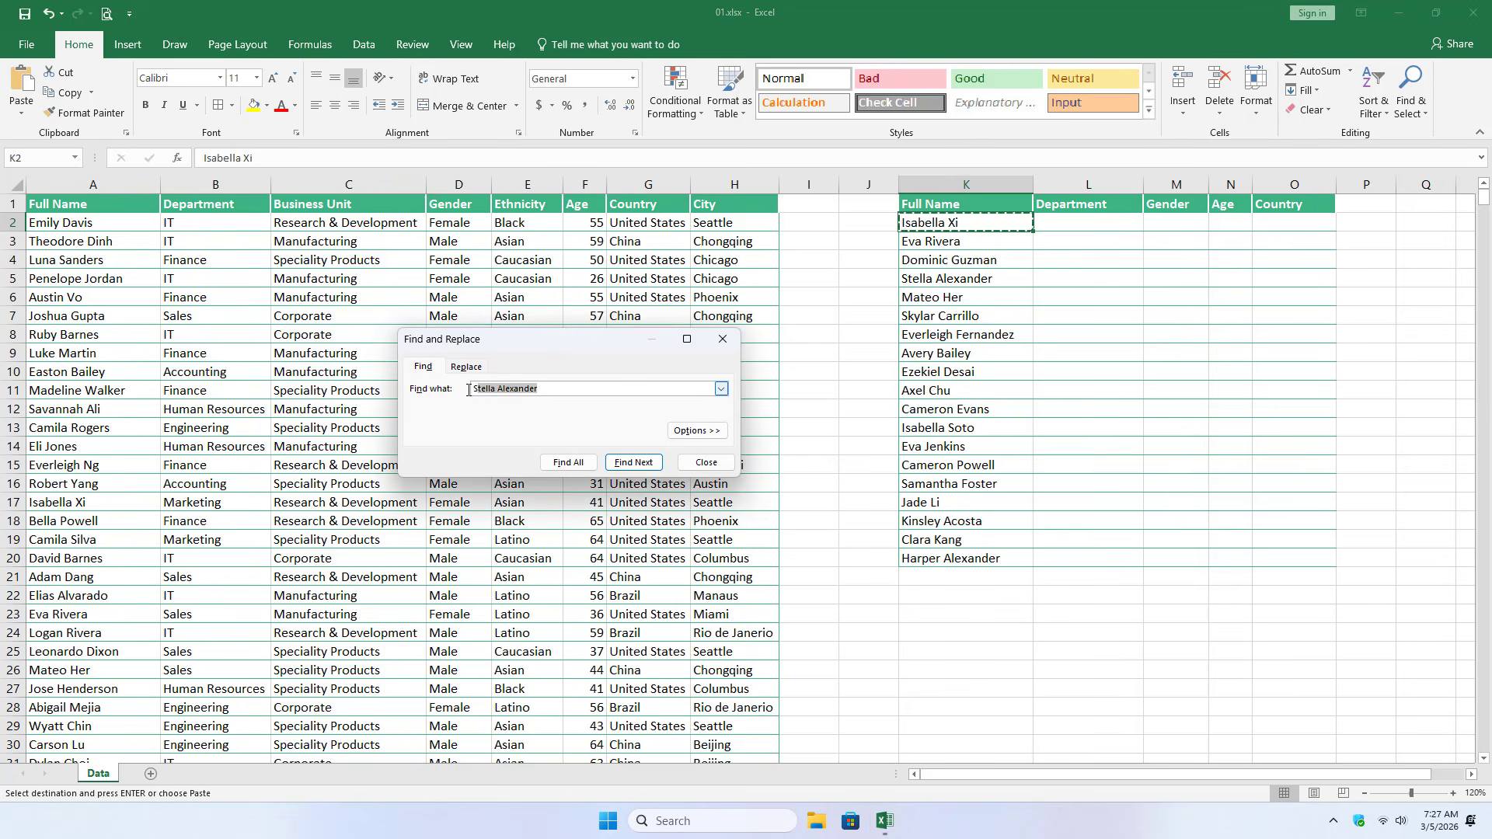
text(Isabella Xi)
key(ctrl+a)
click(567, 462)
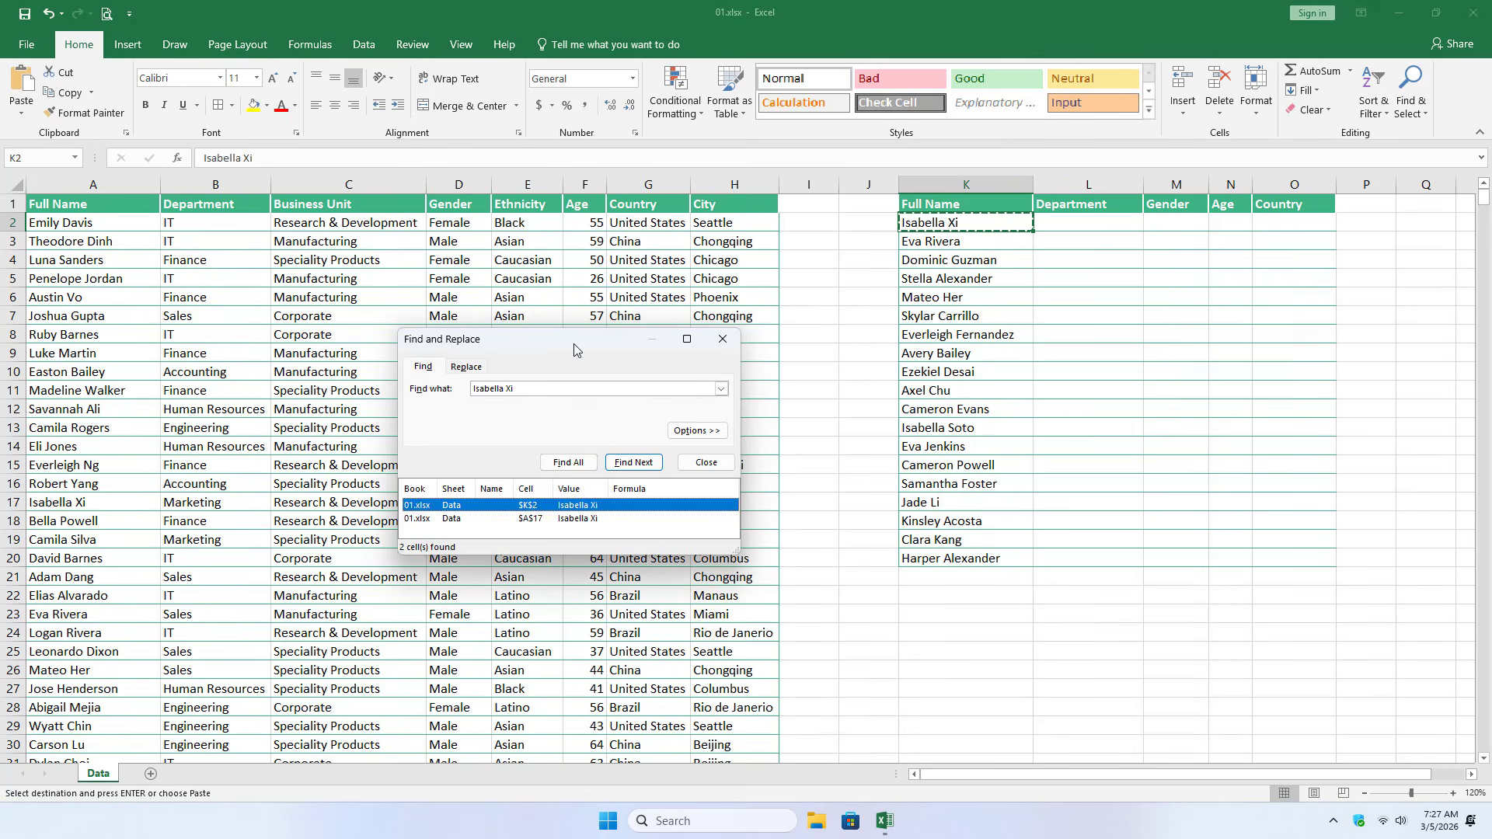
drag(579, 337, 633, 205)
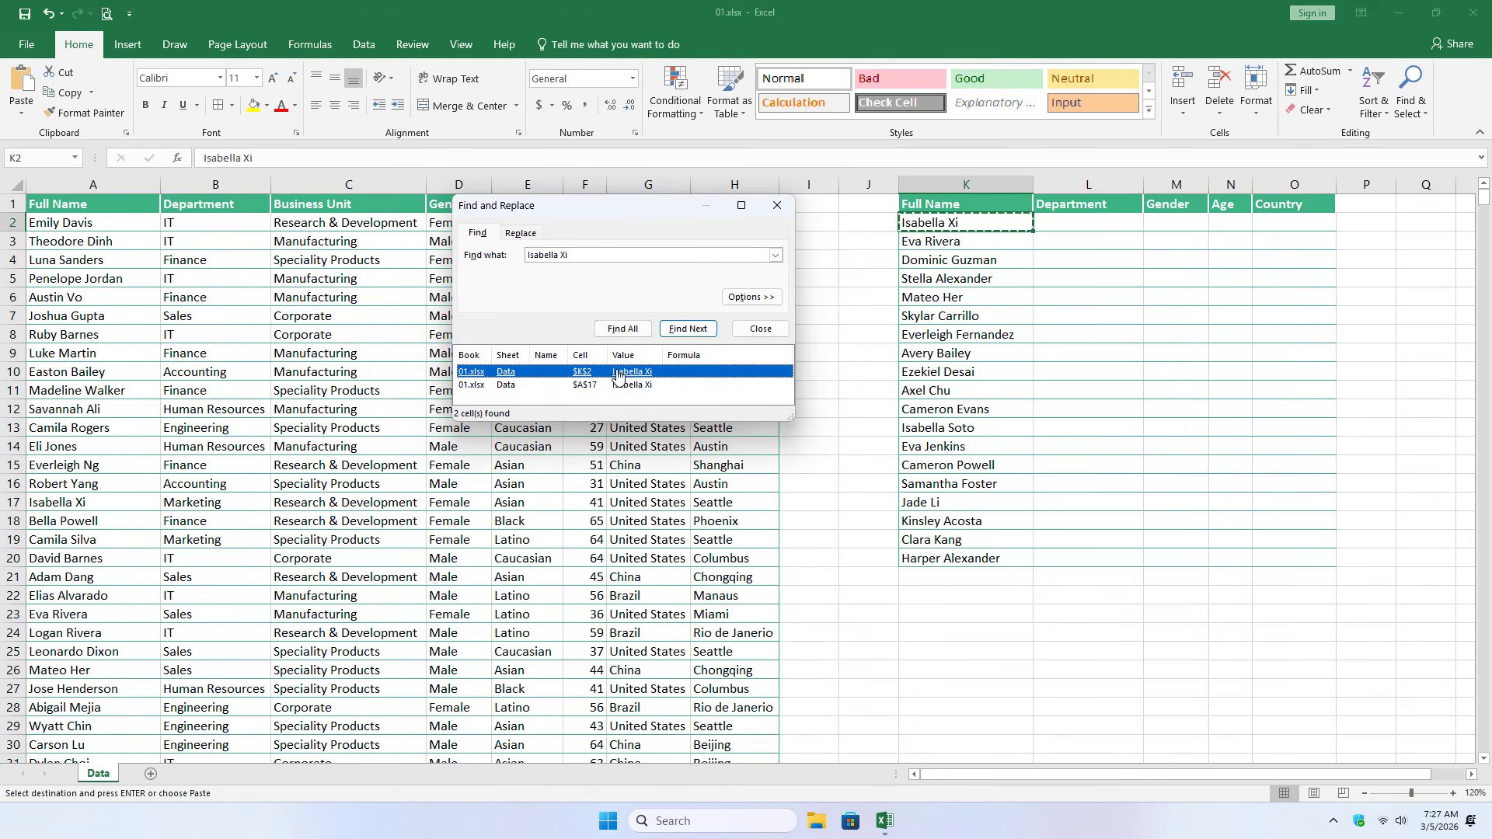
click(643, 385)
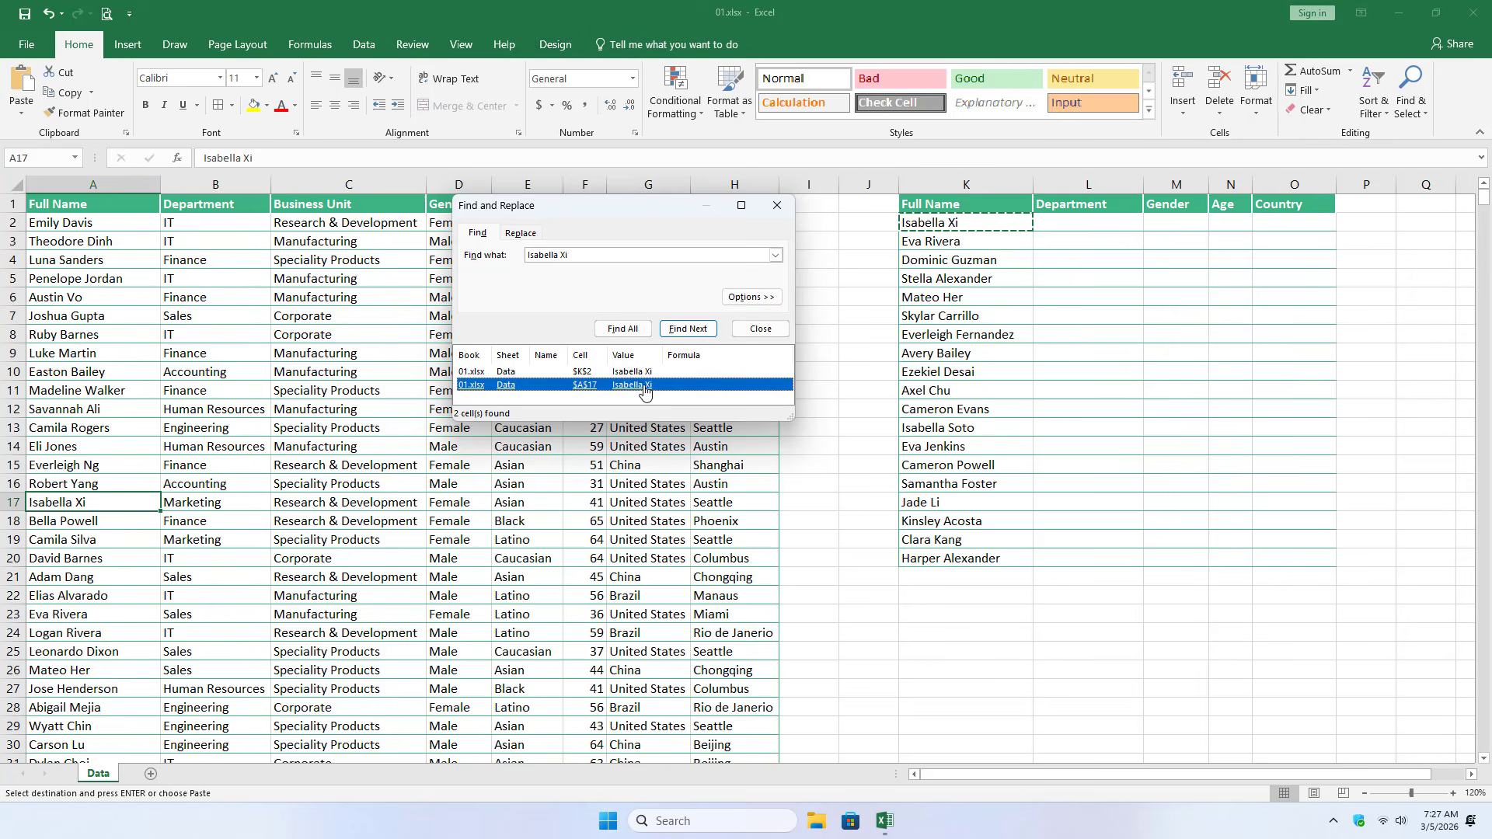
drag(89, 505, 712, 498)
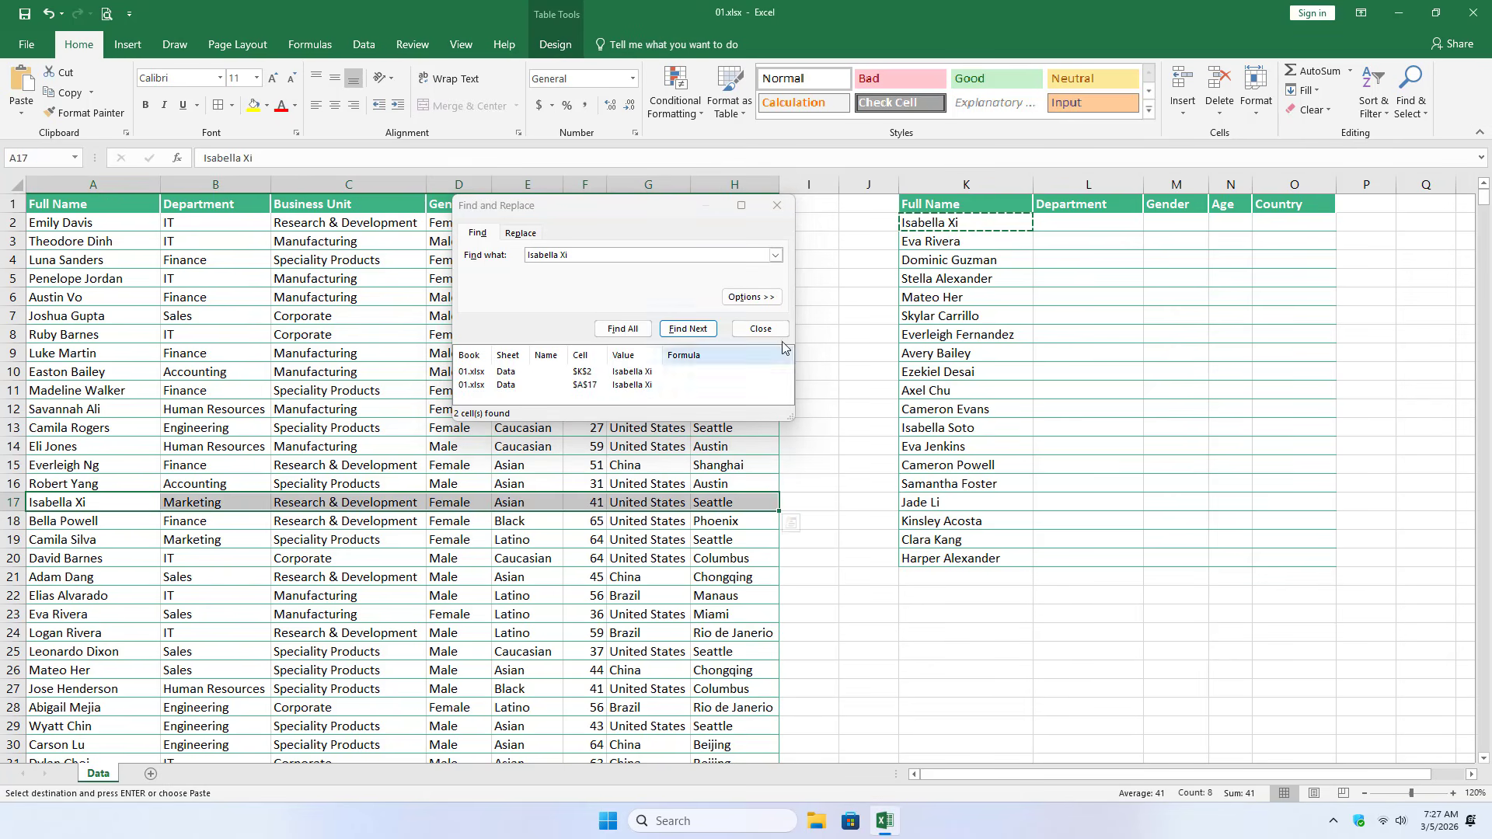
click(760, 328)
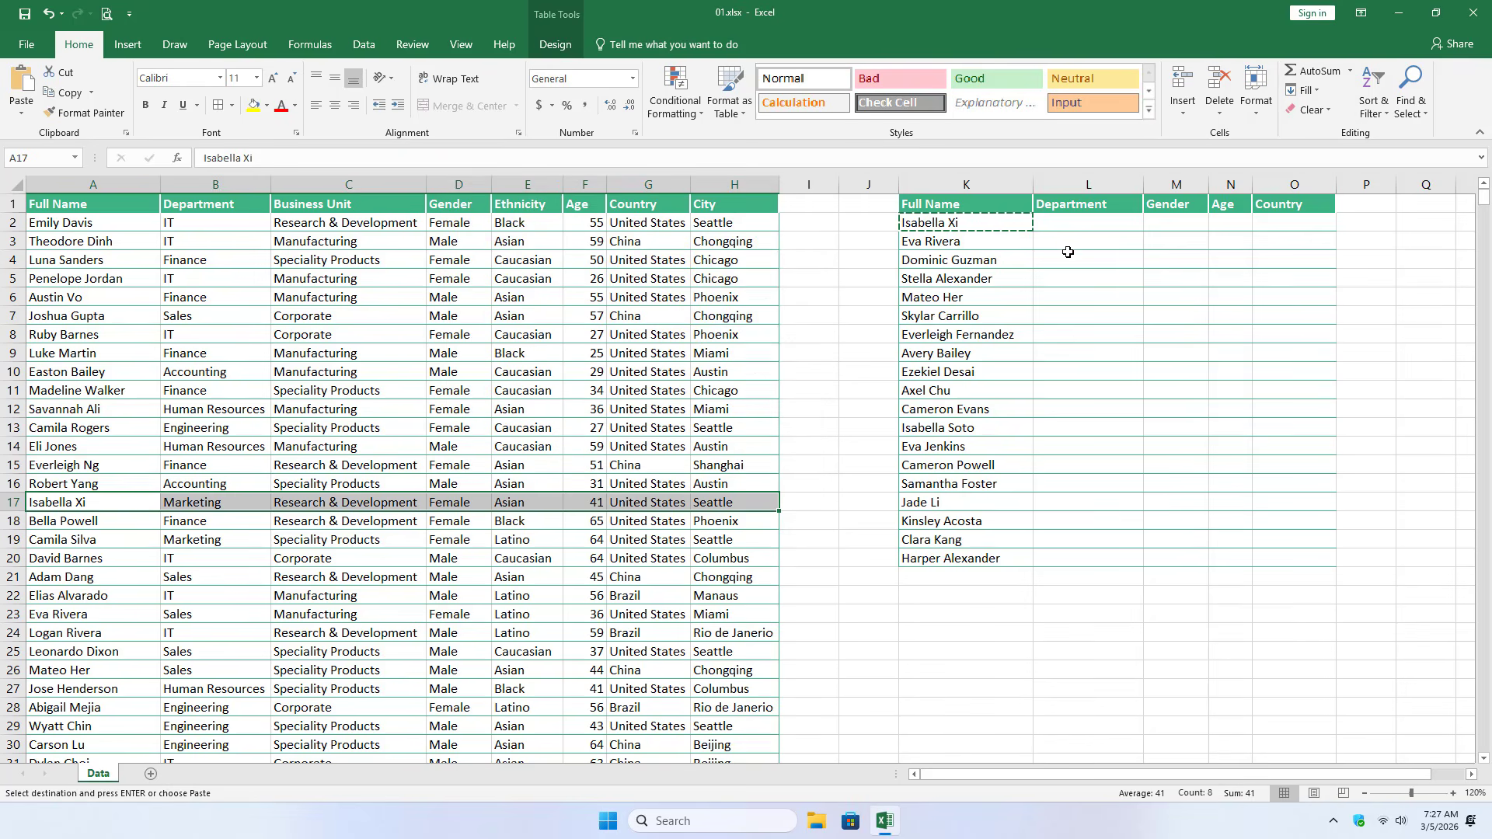
Try copying the department manually from B17 into L2, and undo the paste
click(1075, 205)
click(170, 497)
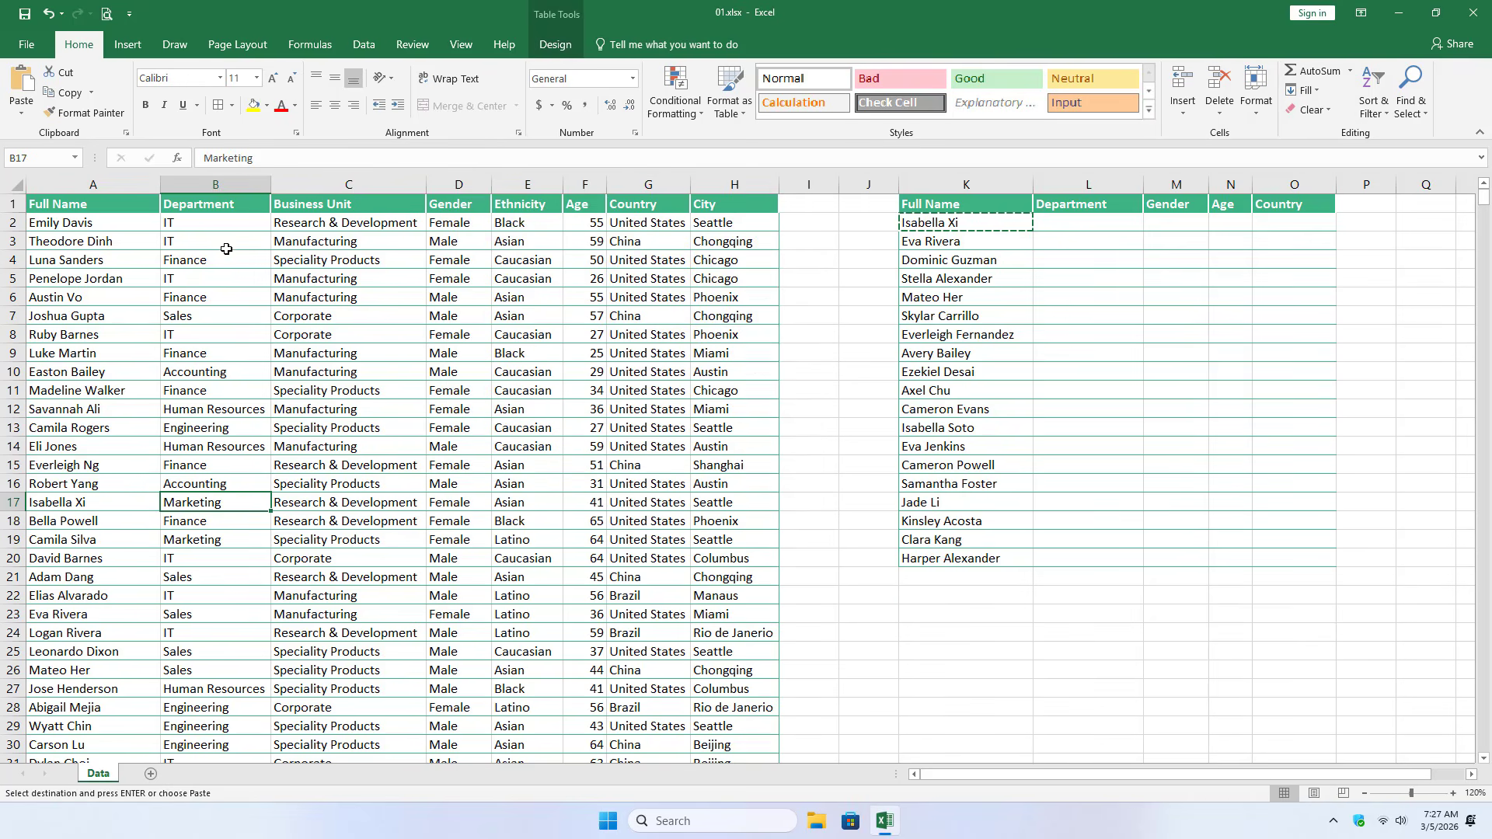
click(217, 204)
click(208, 502)
key(ctrl+c)
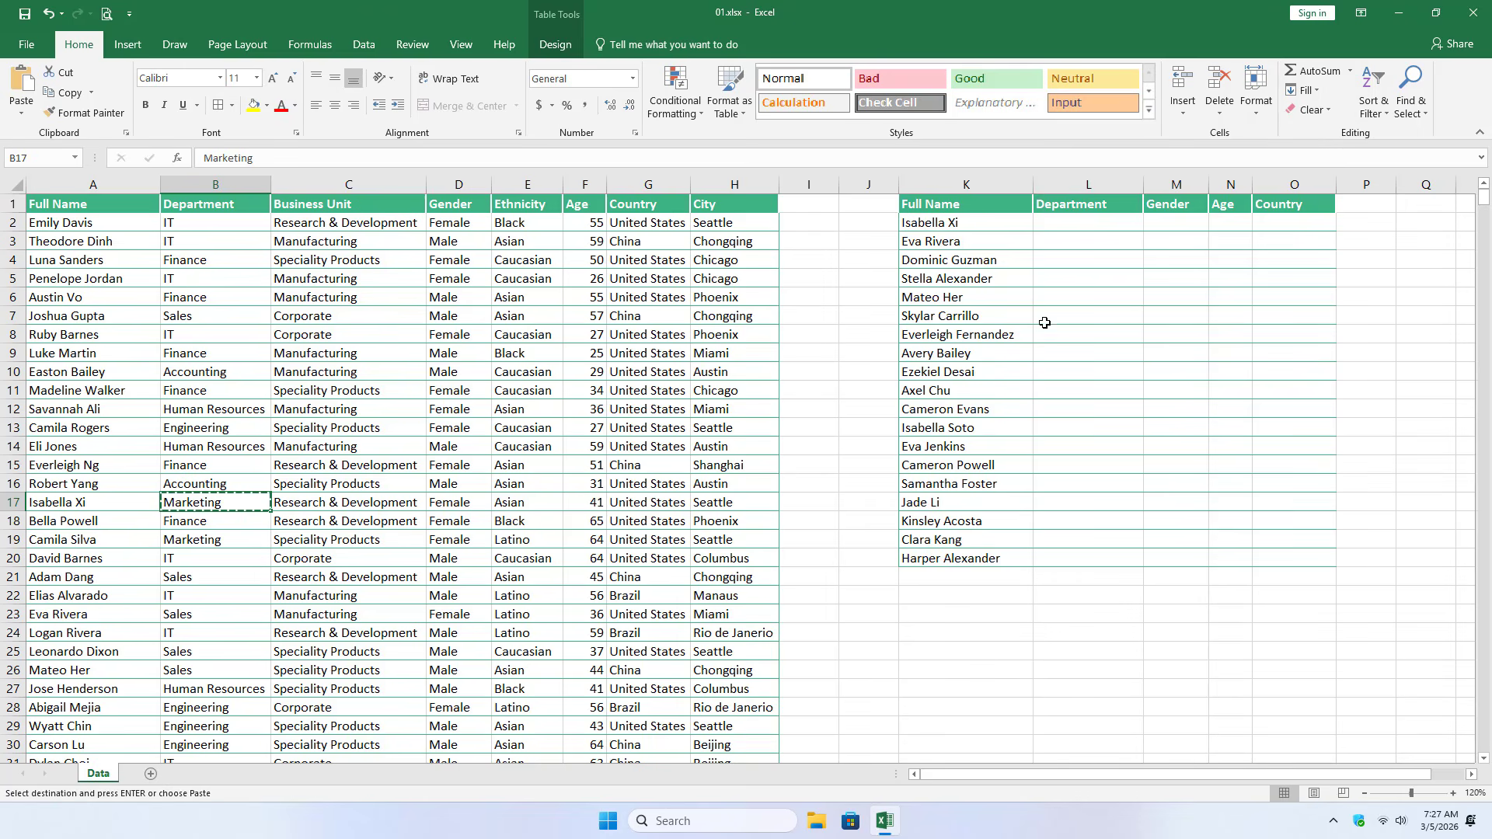
click(1078, 227)
key(ctrl+v)
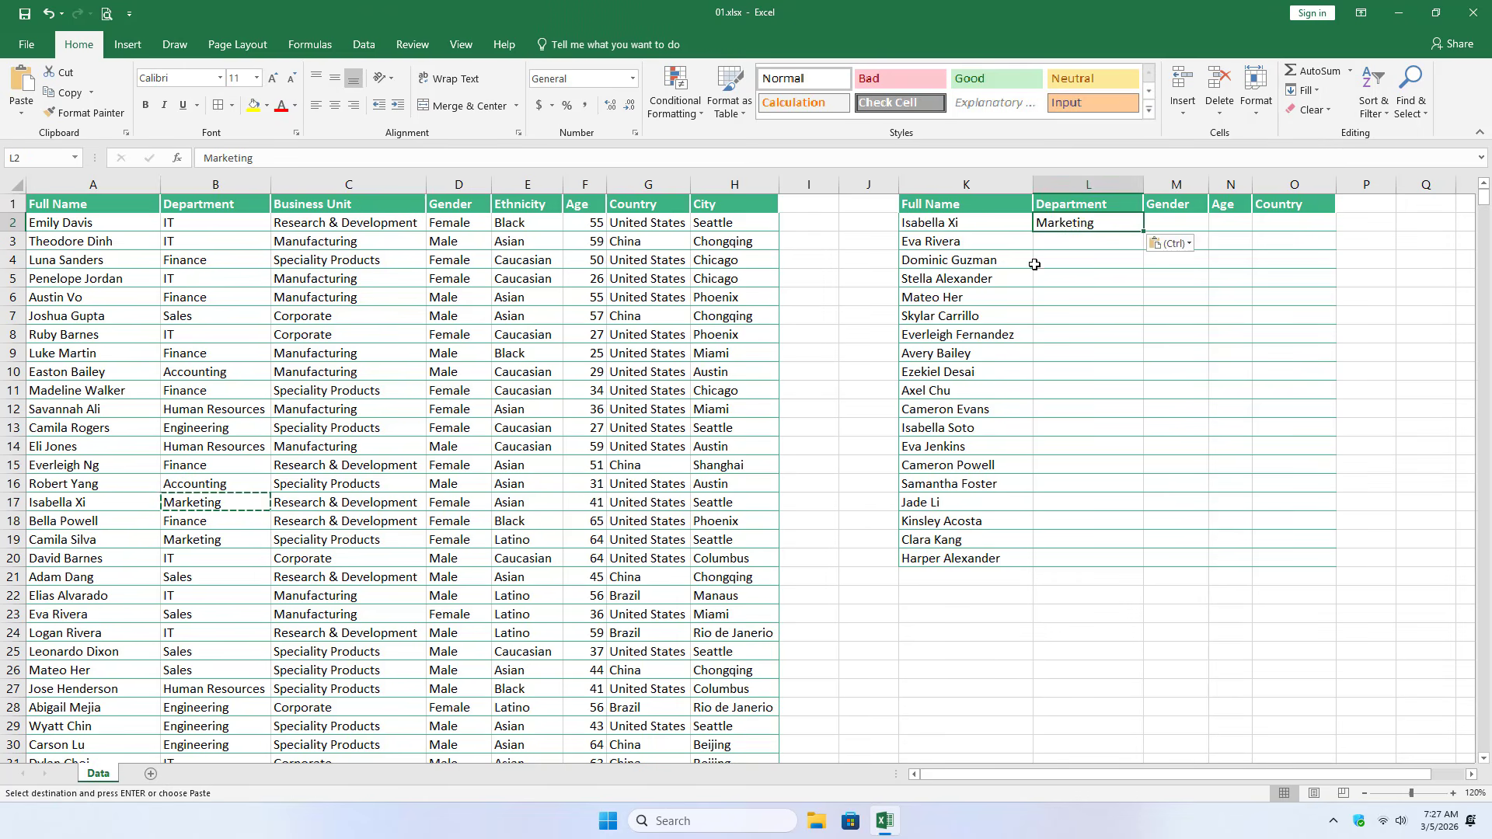
key(ctrl+z)
click(1181, 313)
Look up the first listed person's department in L2 with the formula =VLOOKUP(K2,TBL_Employees,2,0)
click(1049, 225)
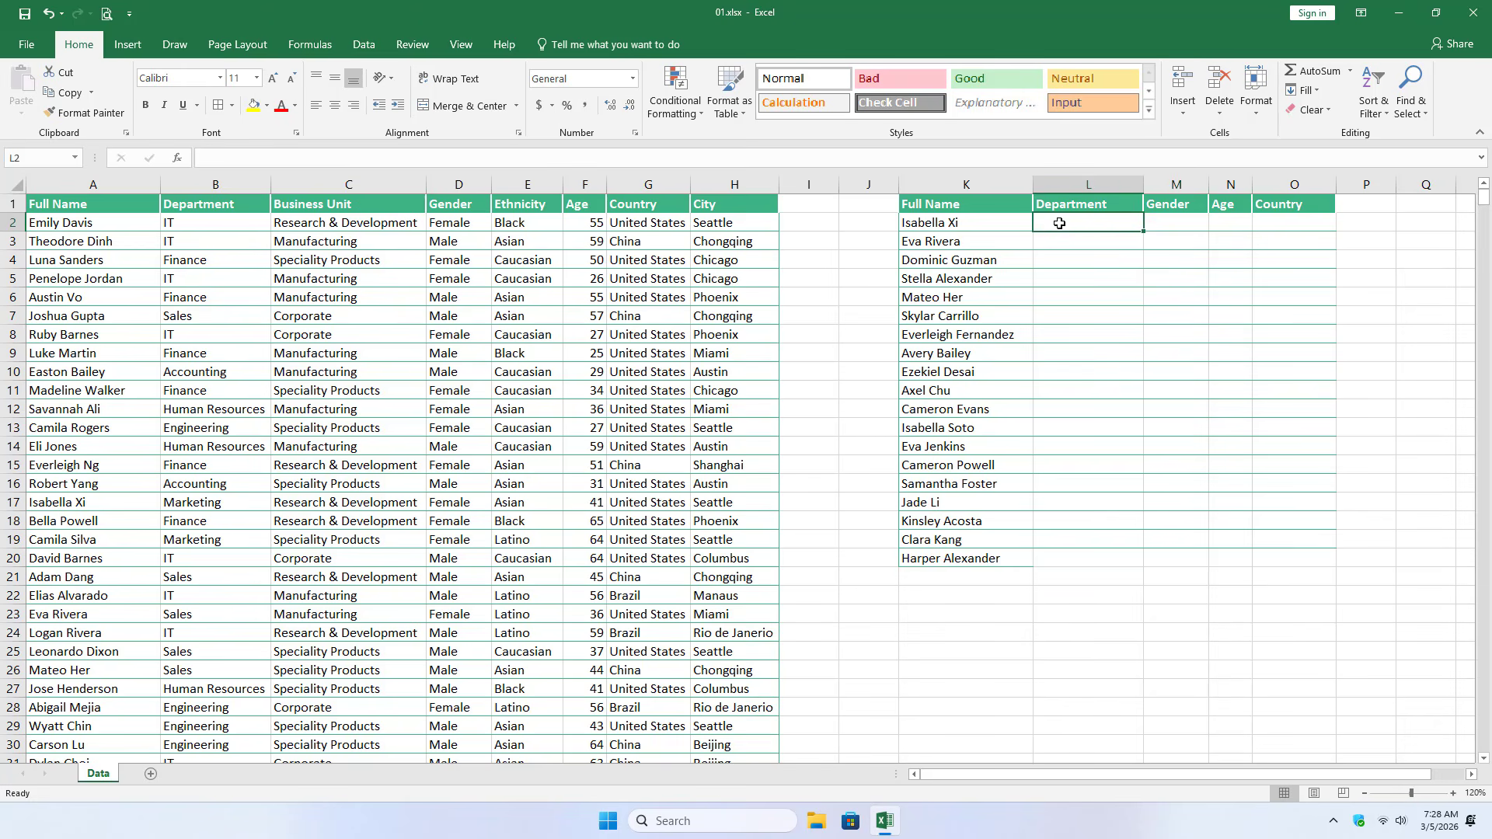
click(493, 155)
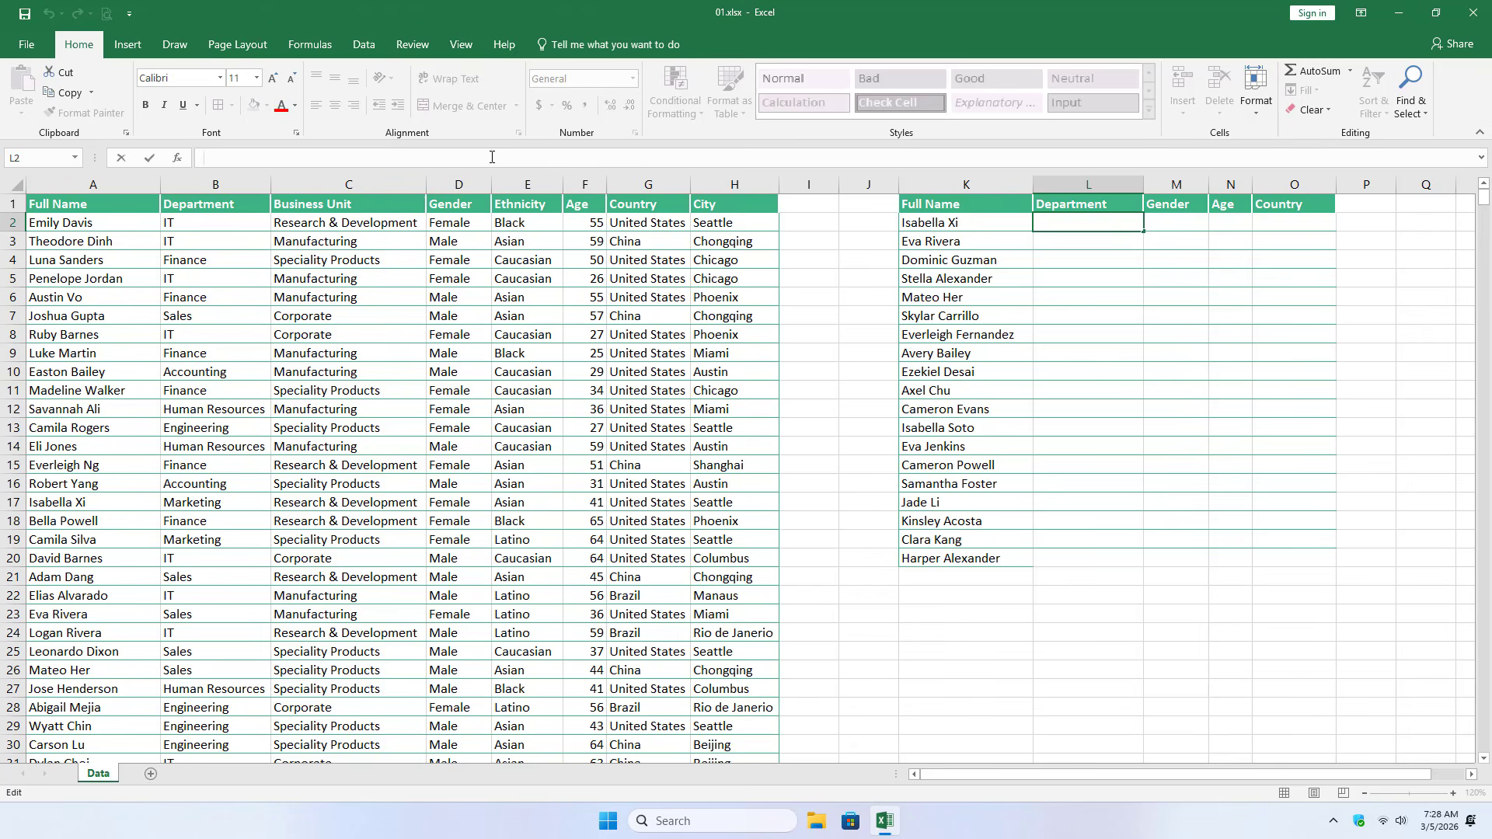
text(=vl)
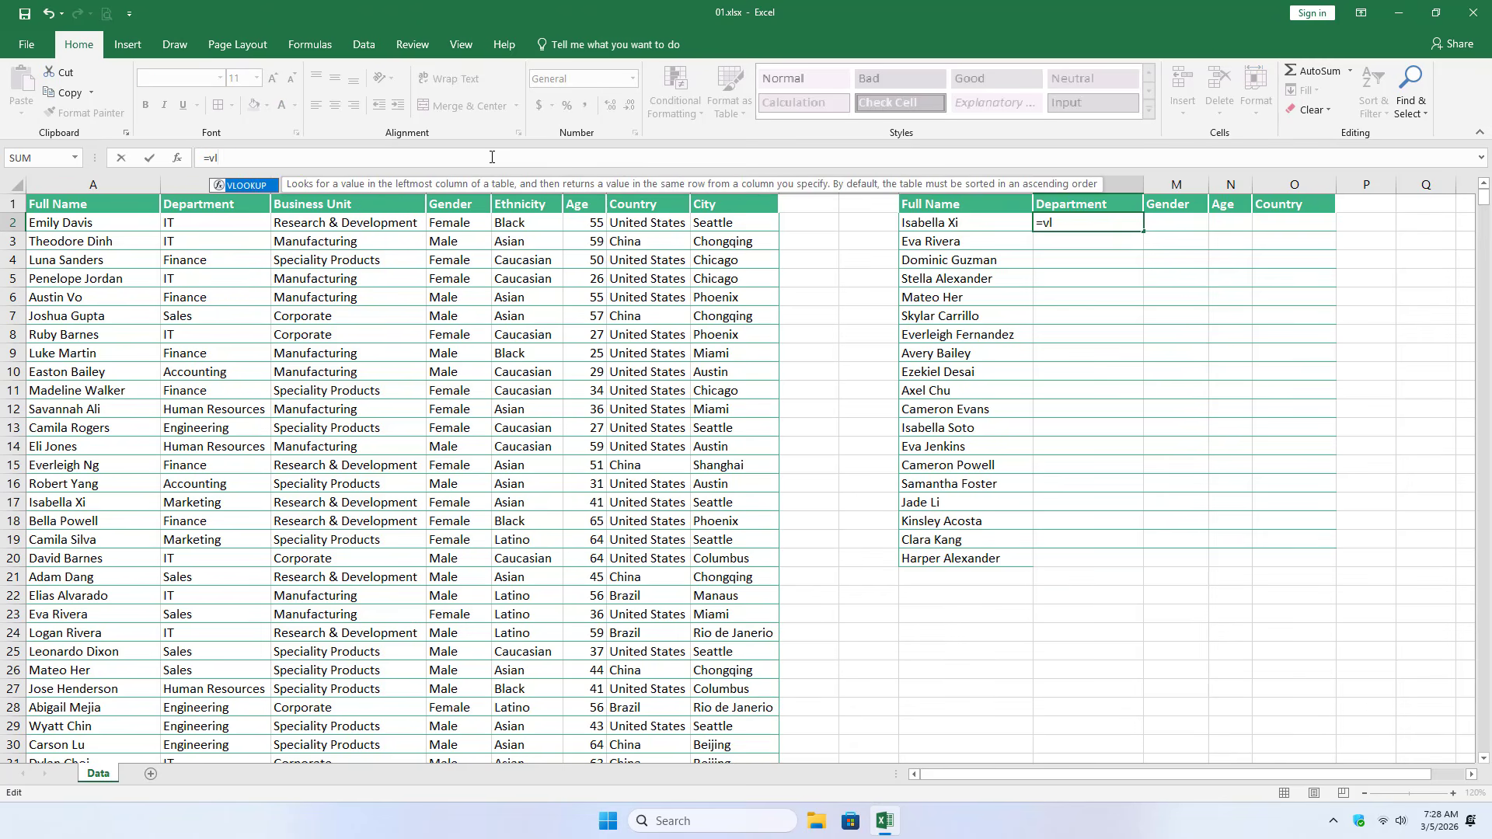
key(Tab)
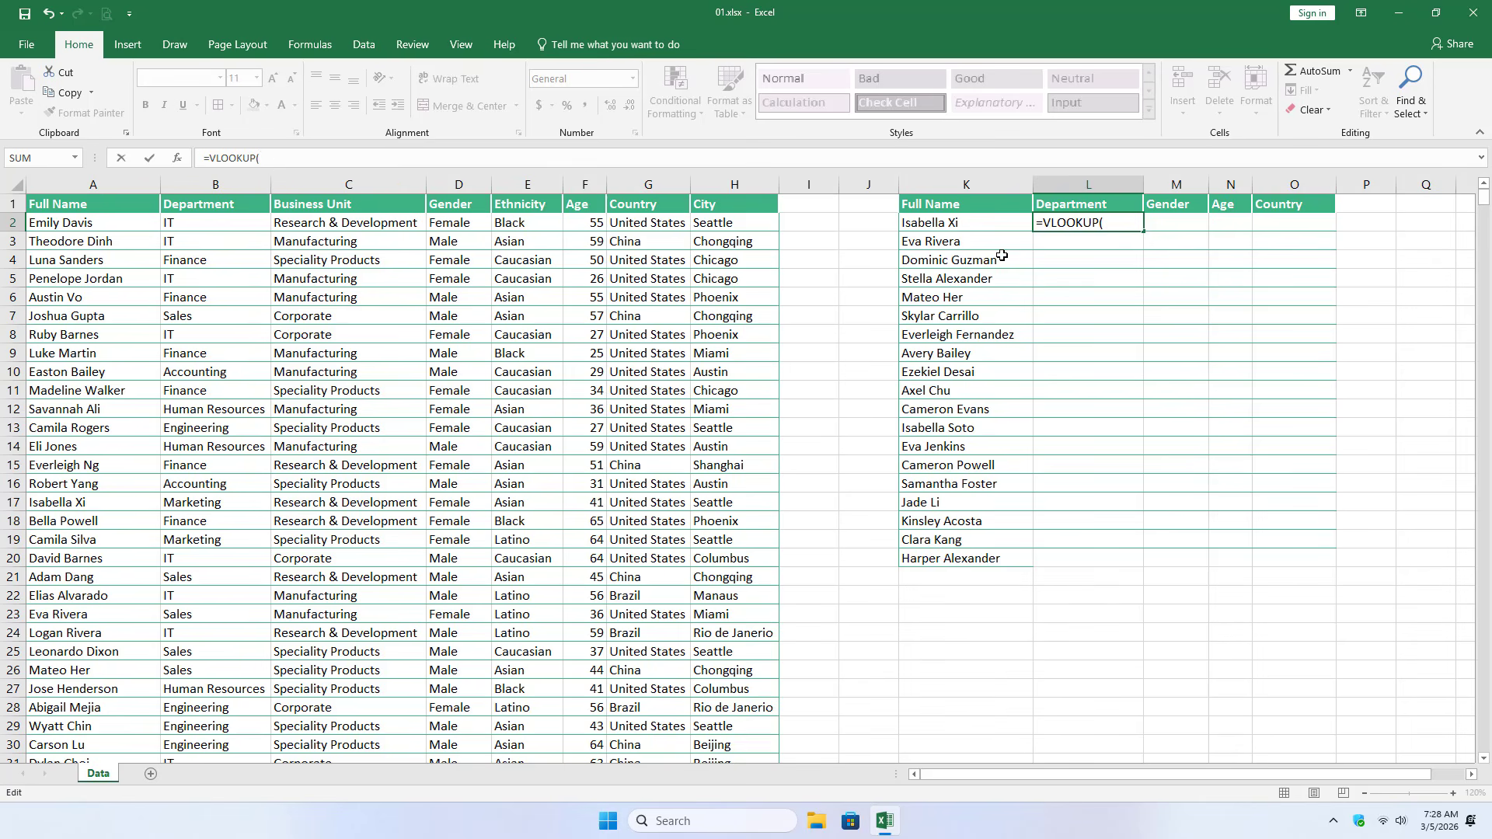
click(949, 225)
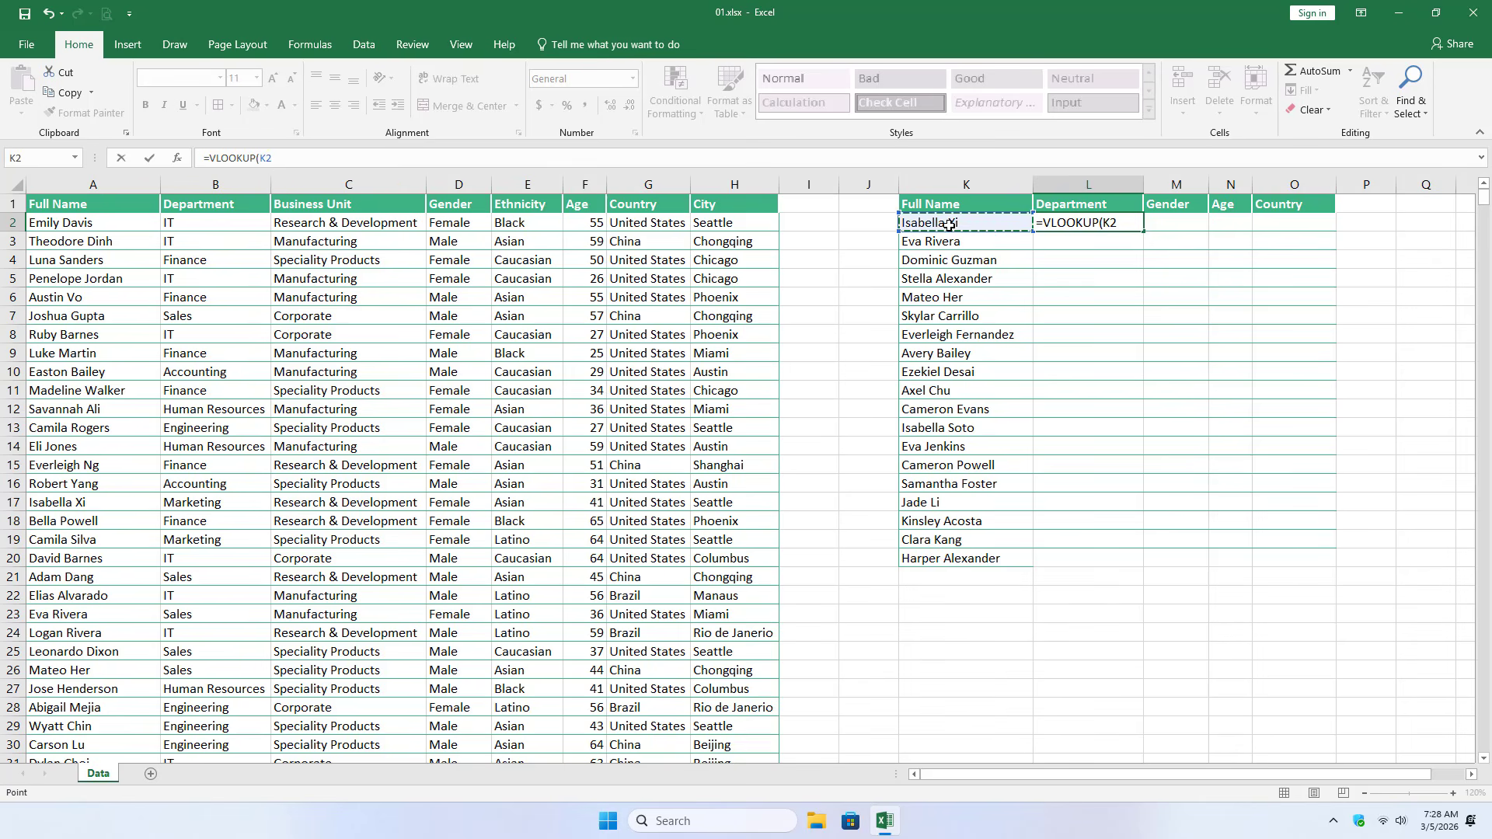
click(272, 158)
drag(104, 195, 714, 218)
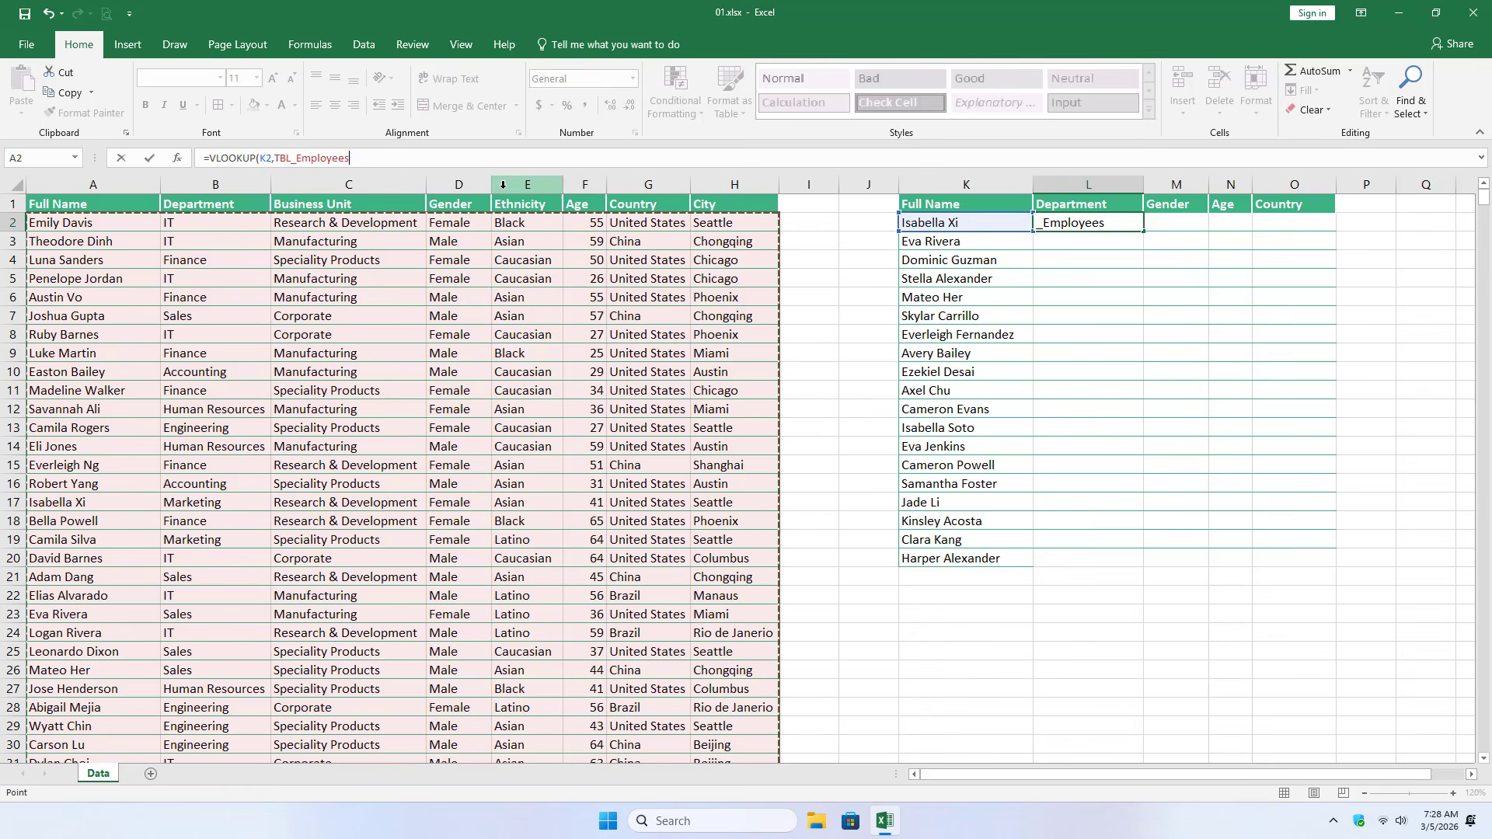
click(388, 160)
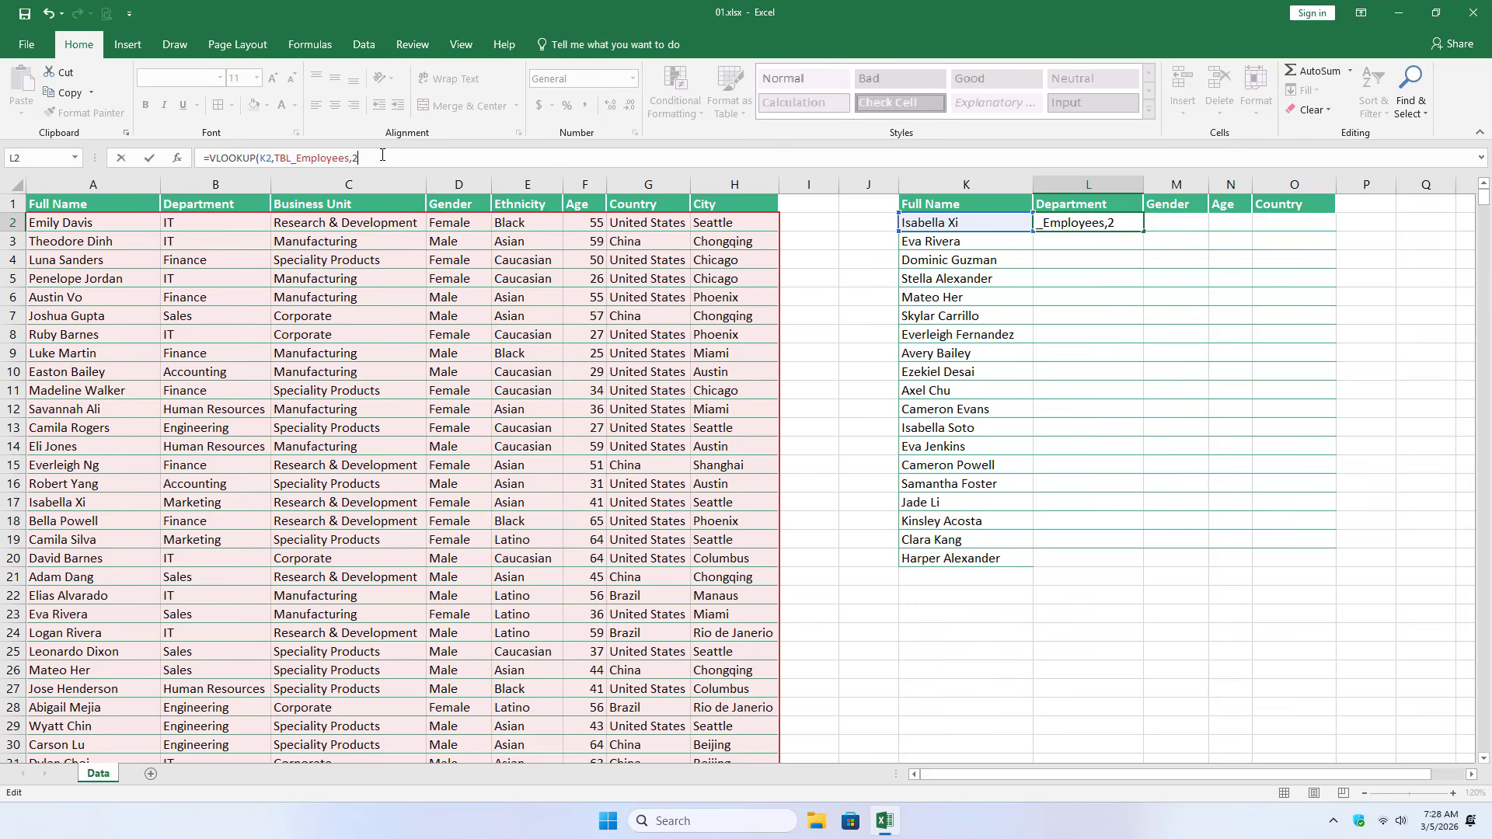
text(,0)
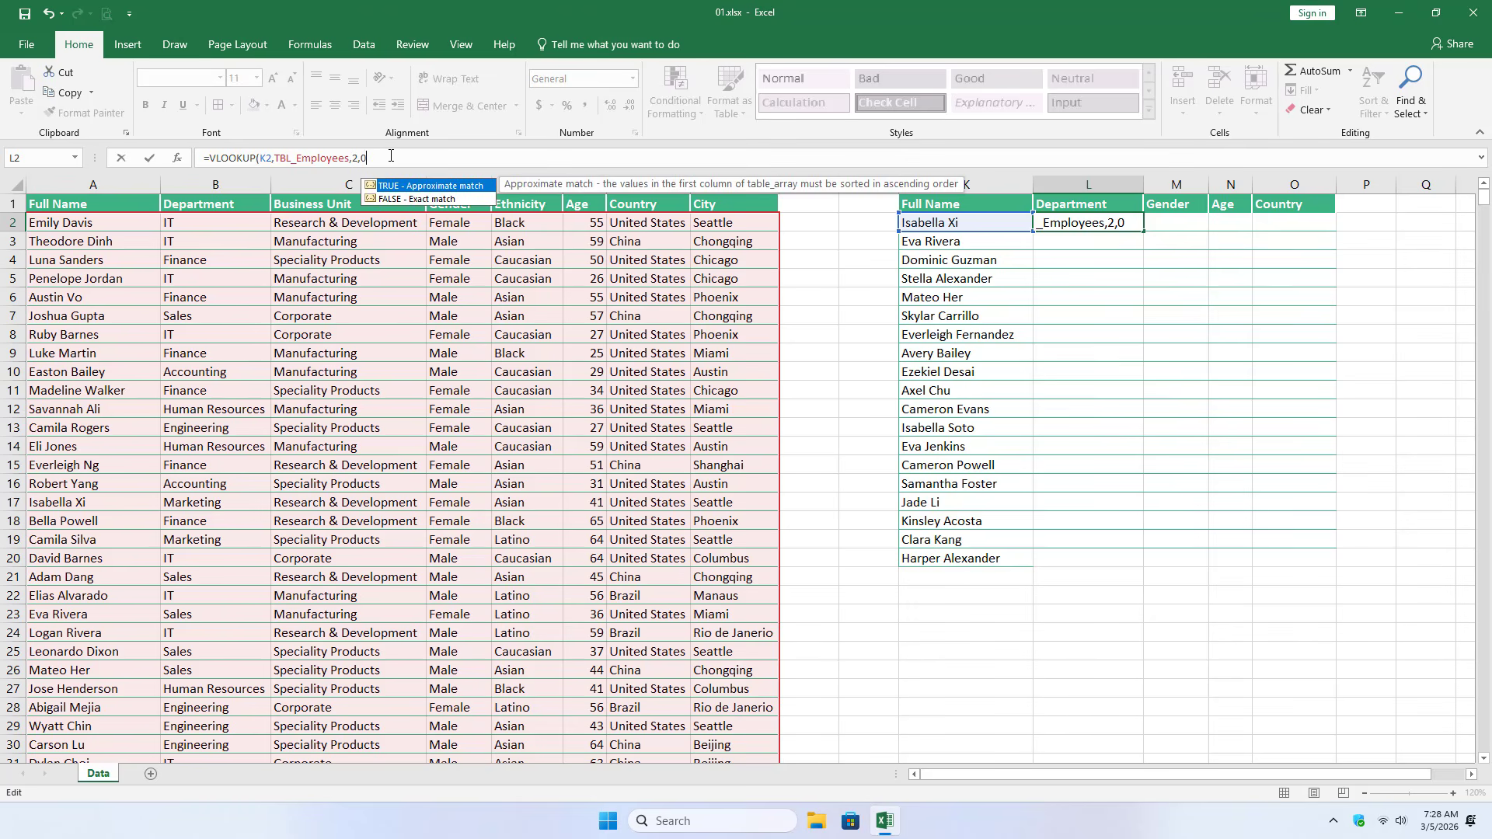
text())
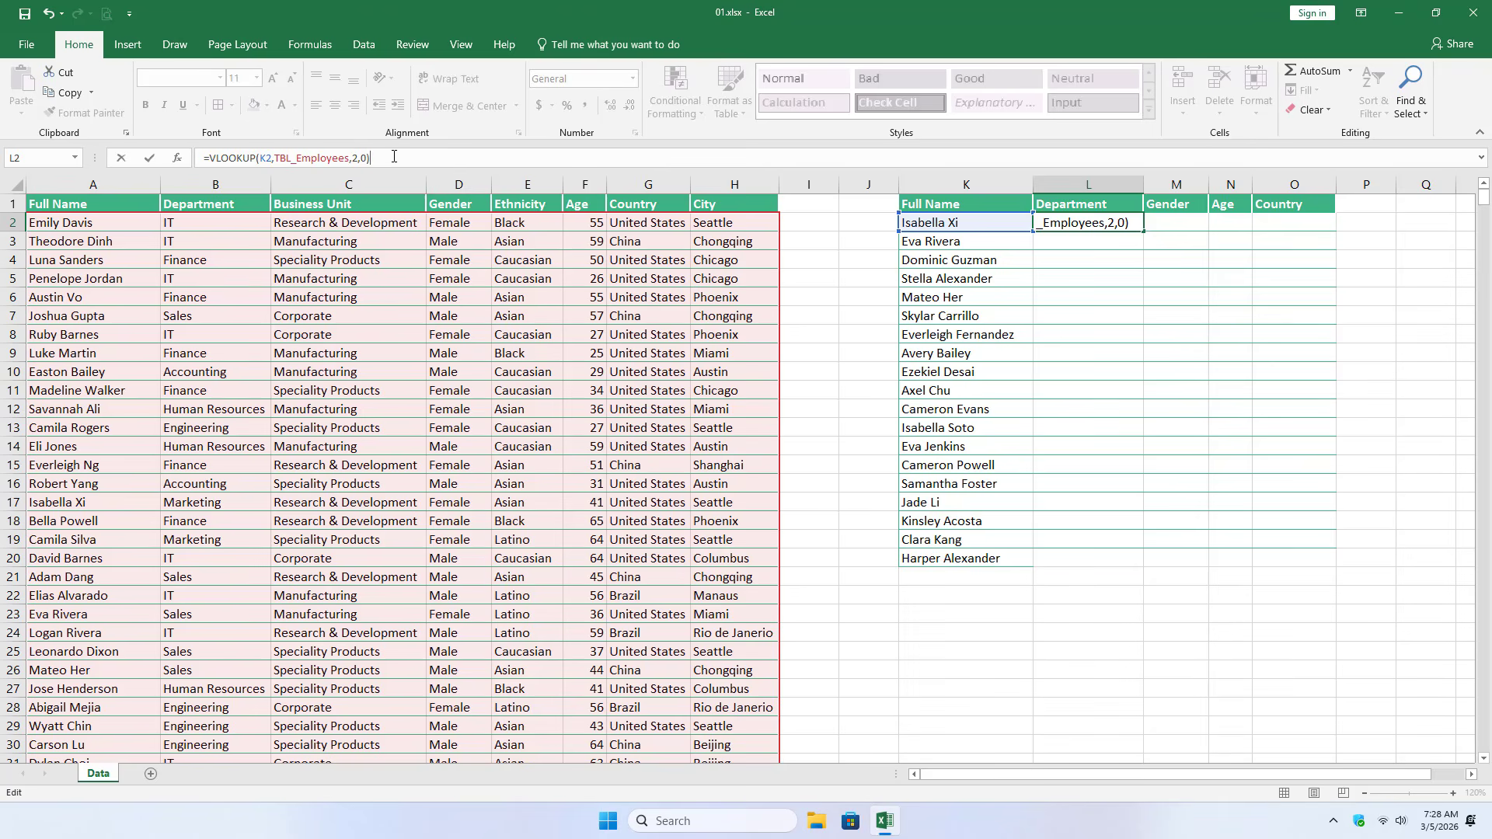
key(Return)
click(1079, 223)
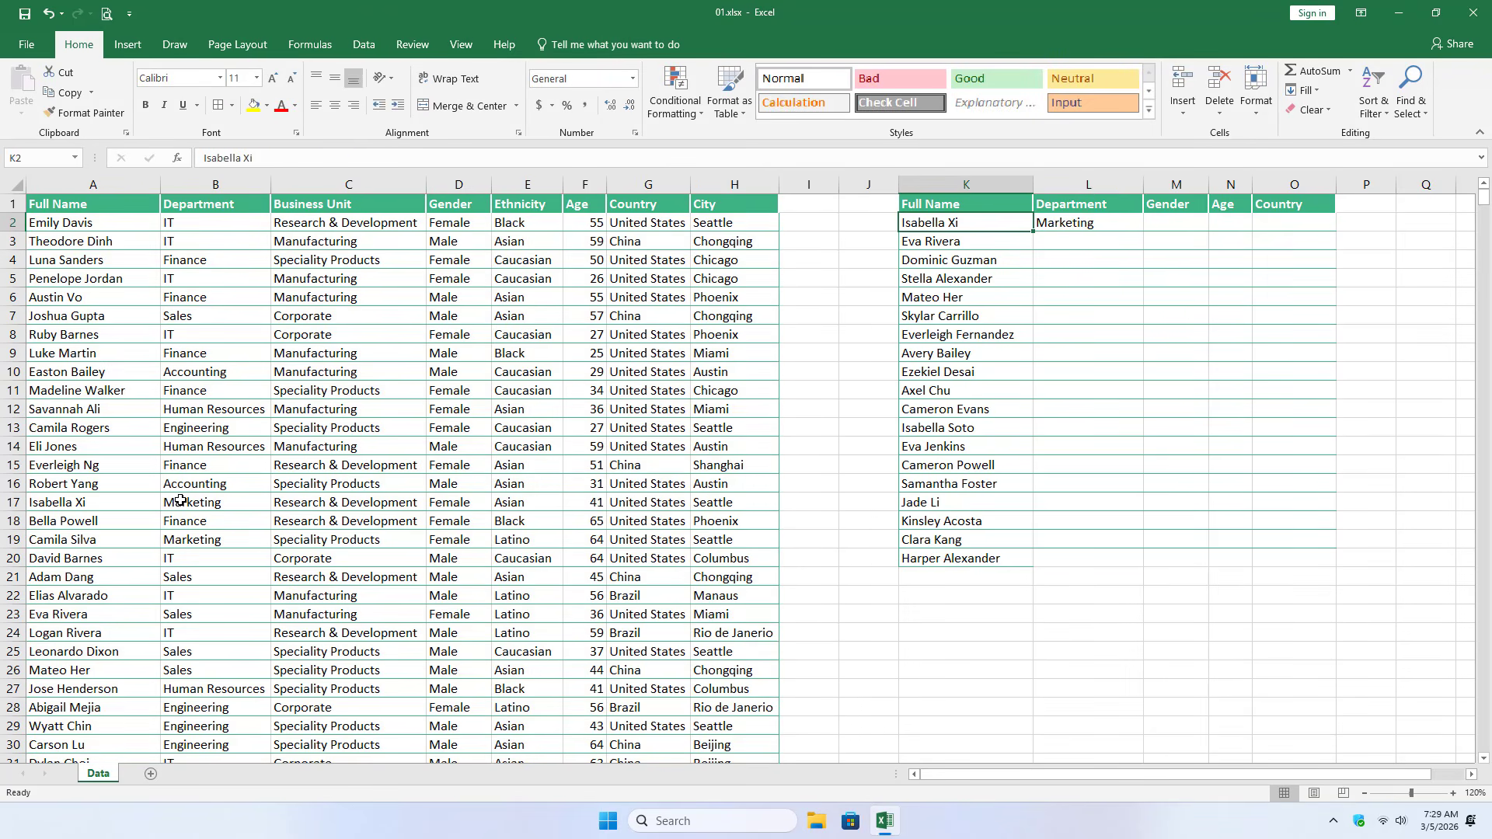
drag(190, 502, 153, 501)
Fill the VLOOKUP formula from L2 across into the Gender cell M2
click(1169, 223)
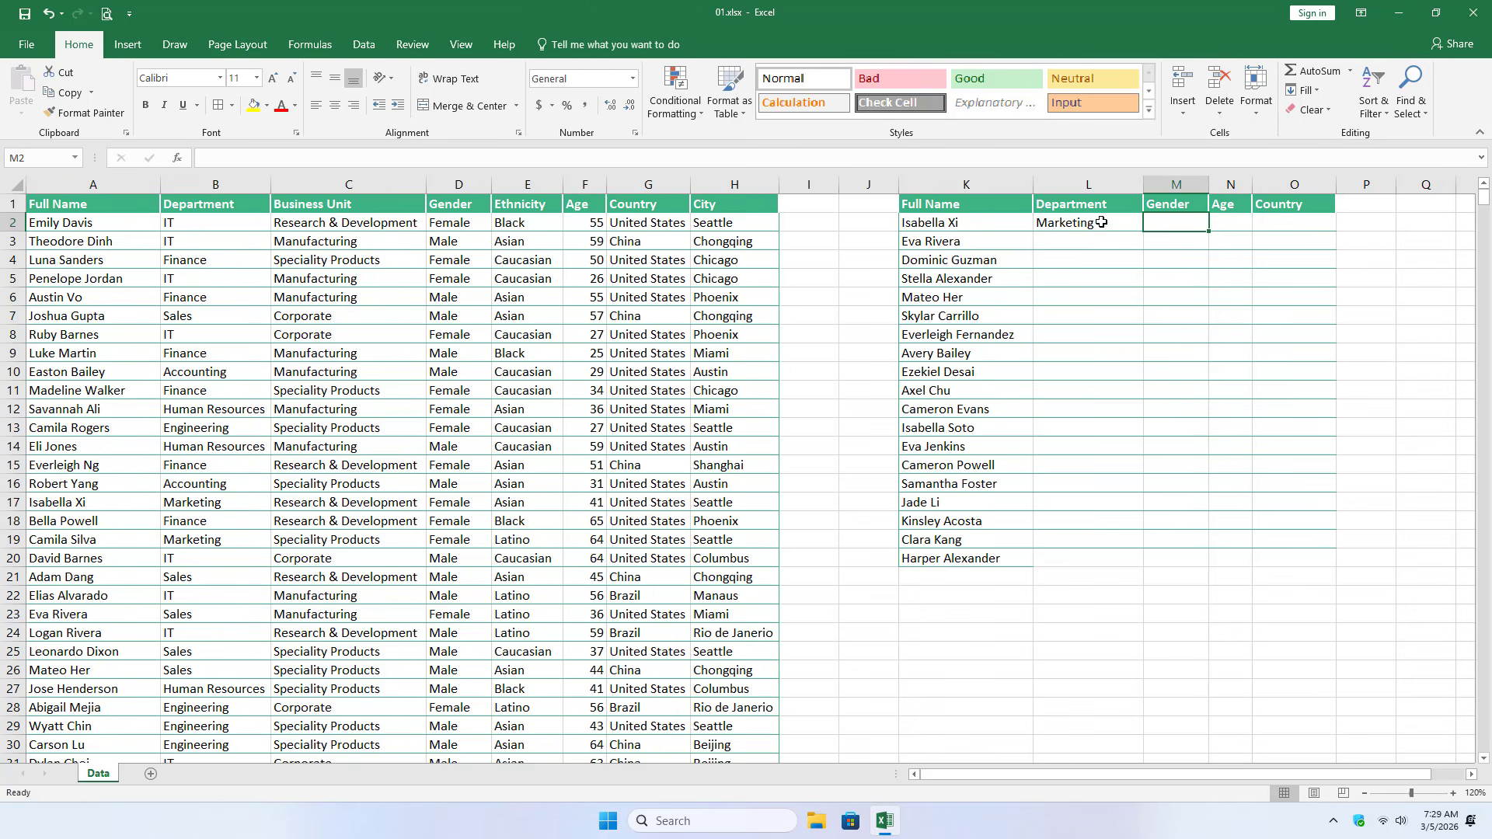
click(1094, 223)
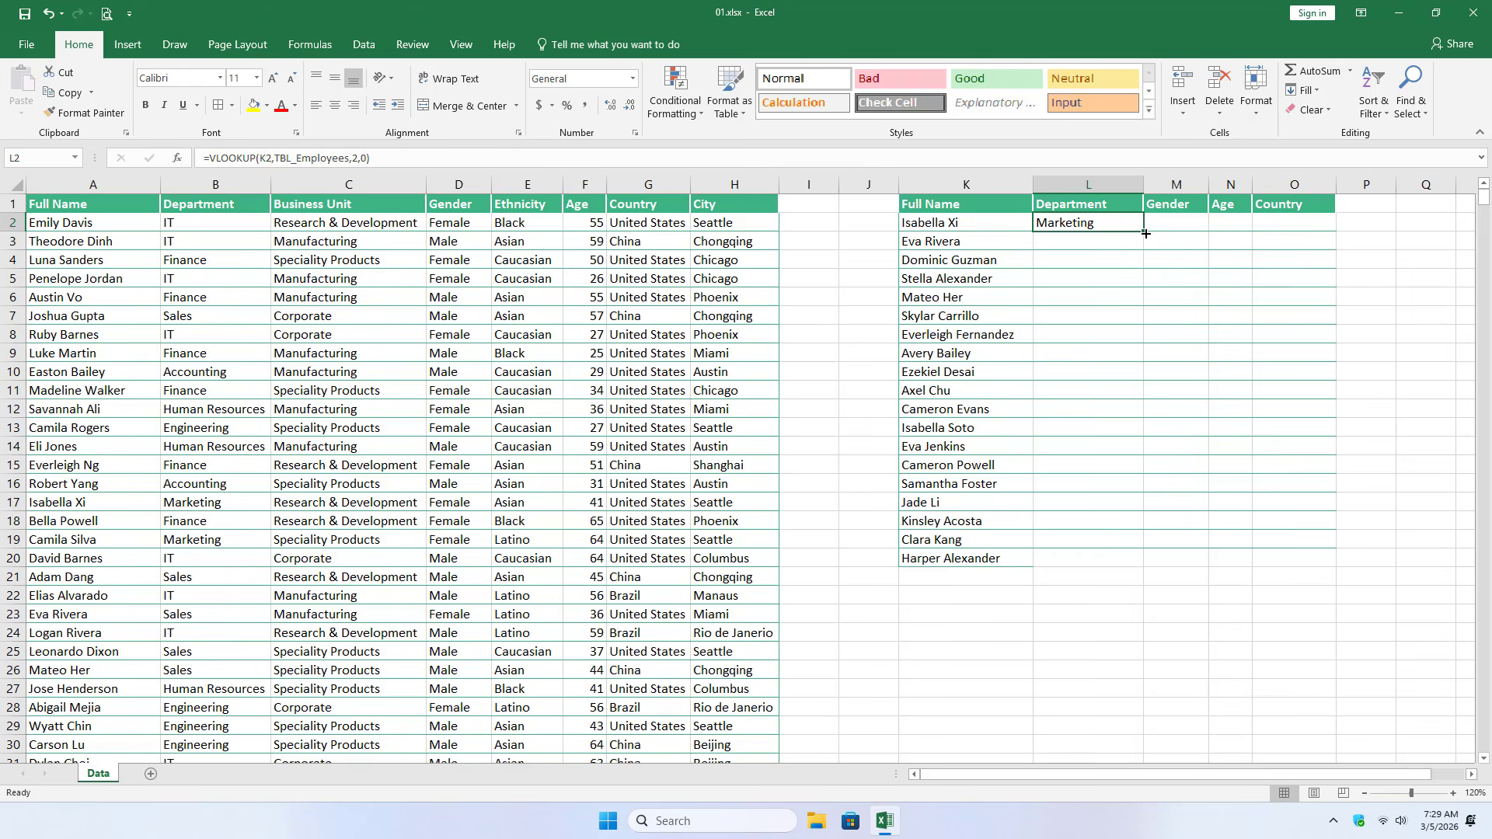
drag(1145, 233, 1173, 225)
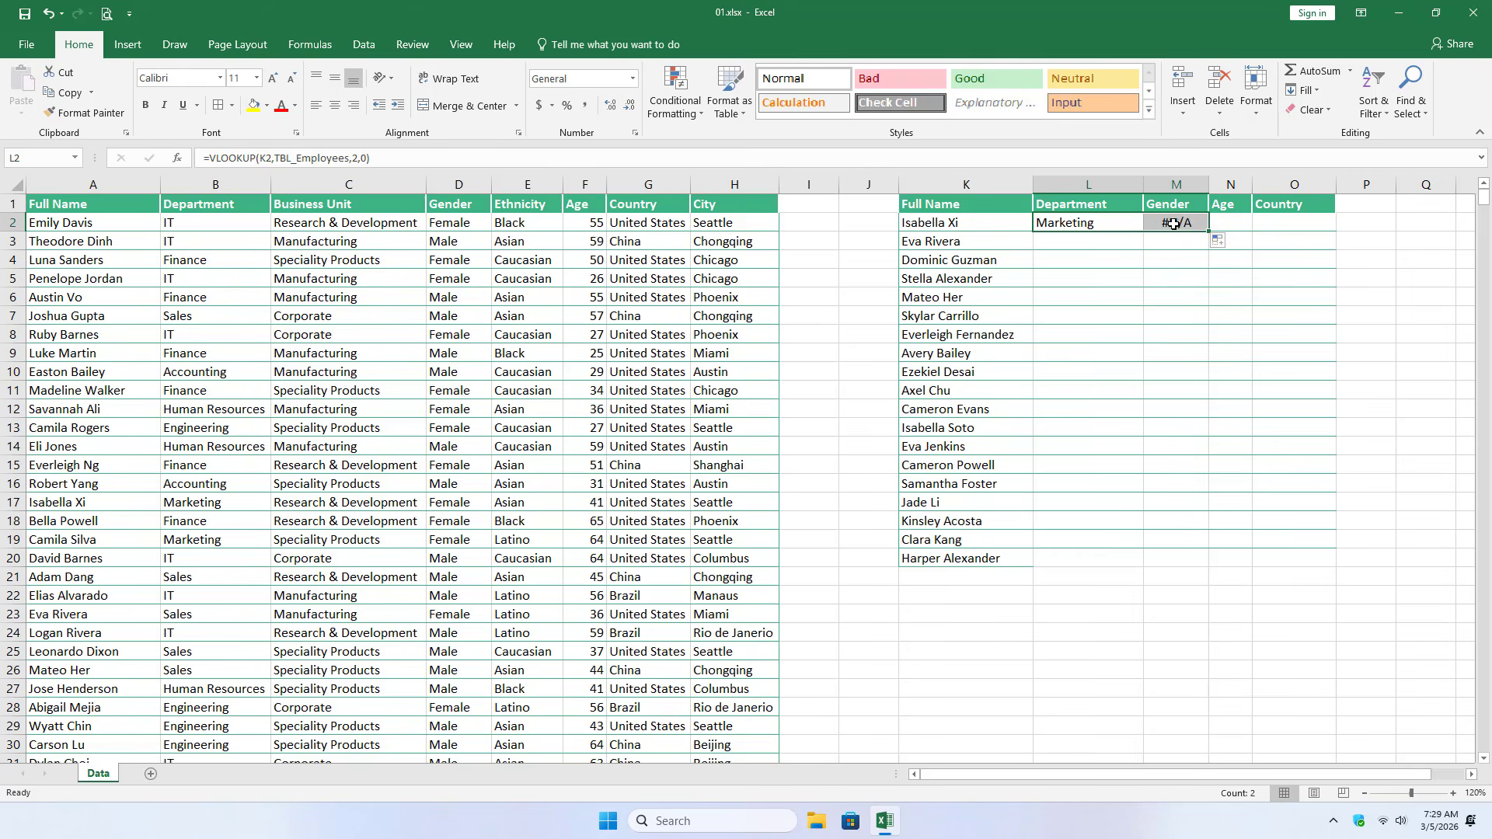
Change the lookup value in the M2 formula to K2, giving =VLOOKUP(K2,TBL_Employees,2,0)
click(1173, 223)
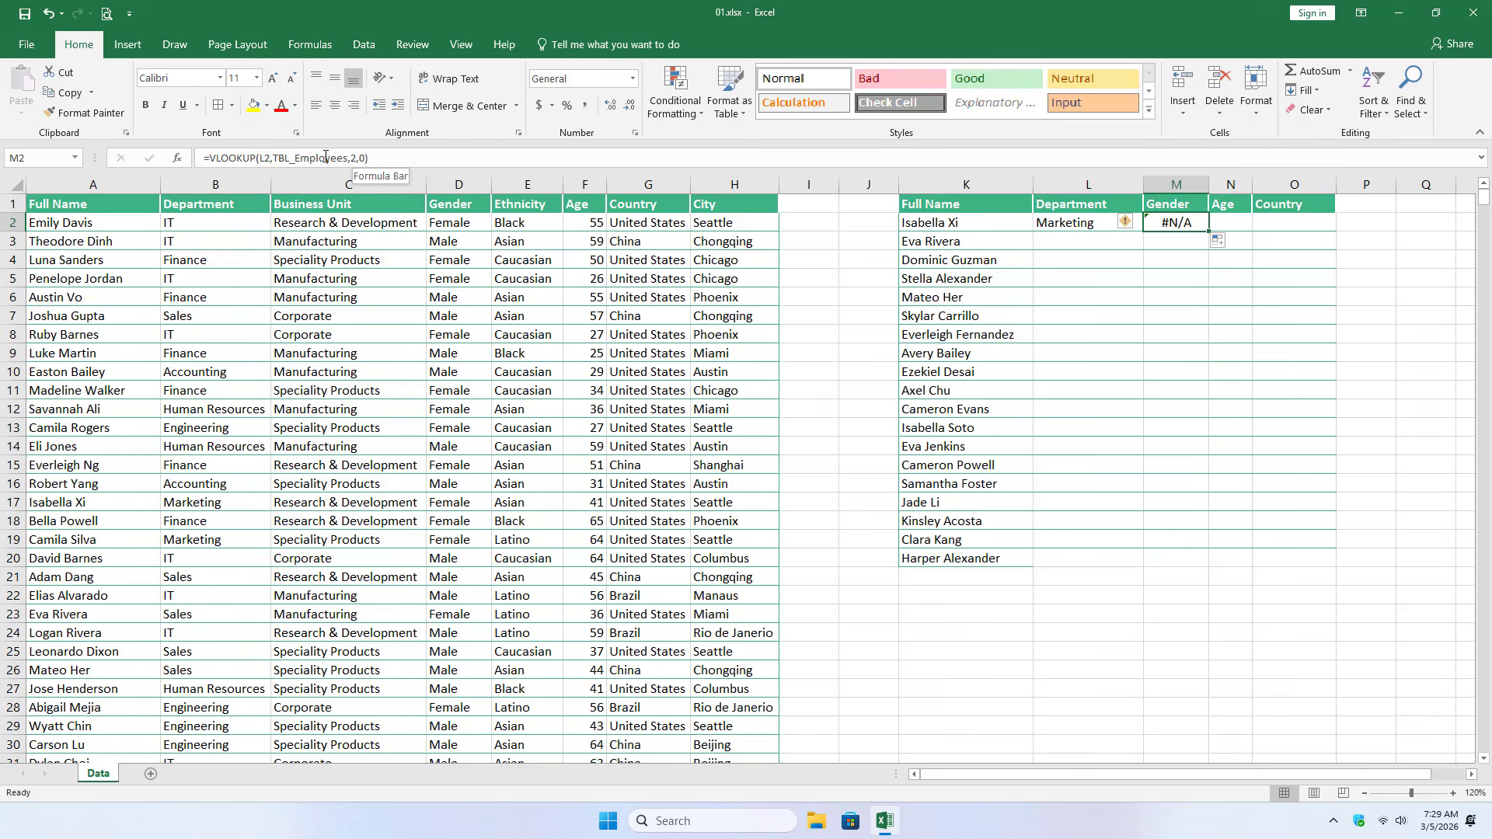
click(272, 158)
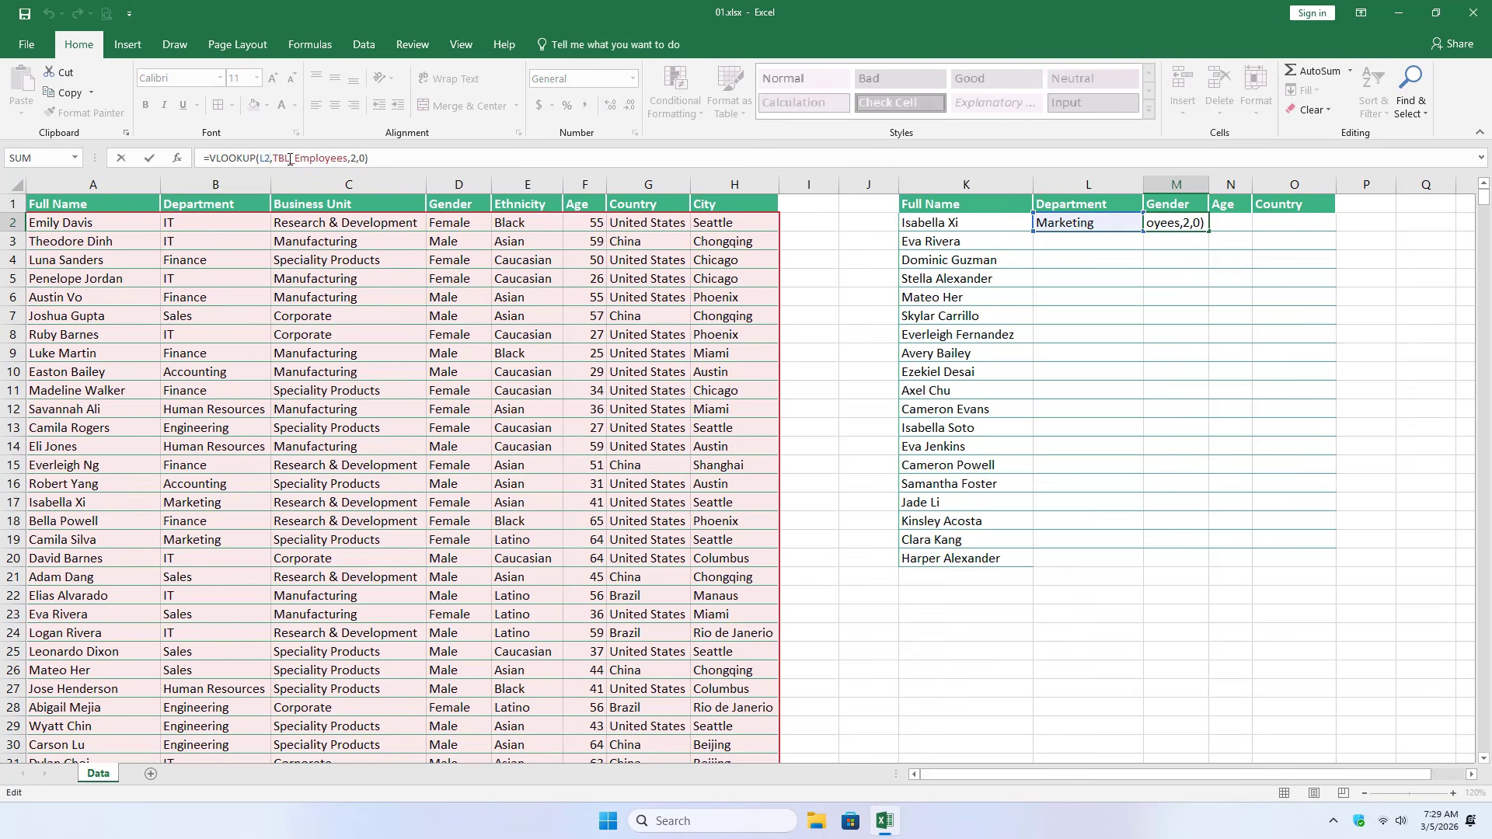
key(BackSpace)
key(BackSpace)
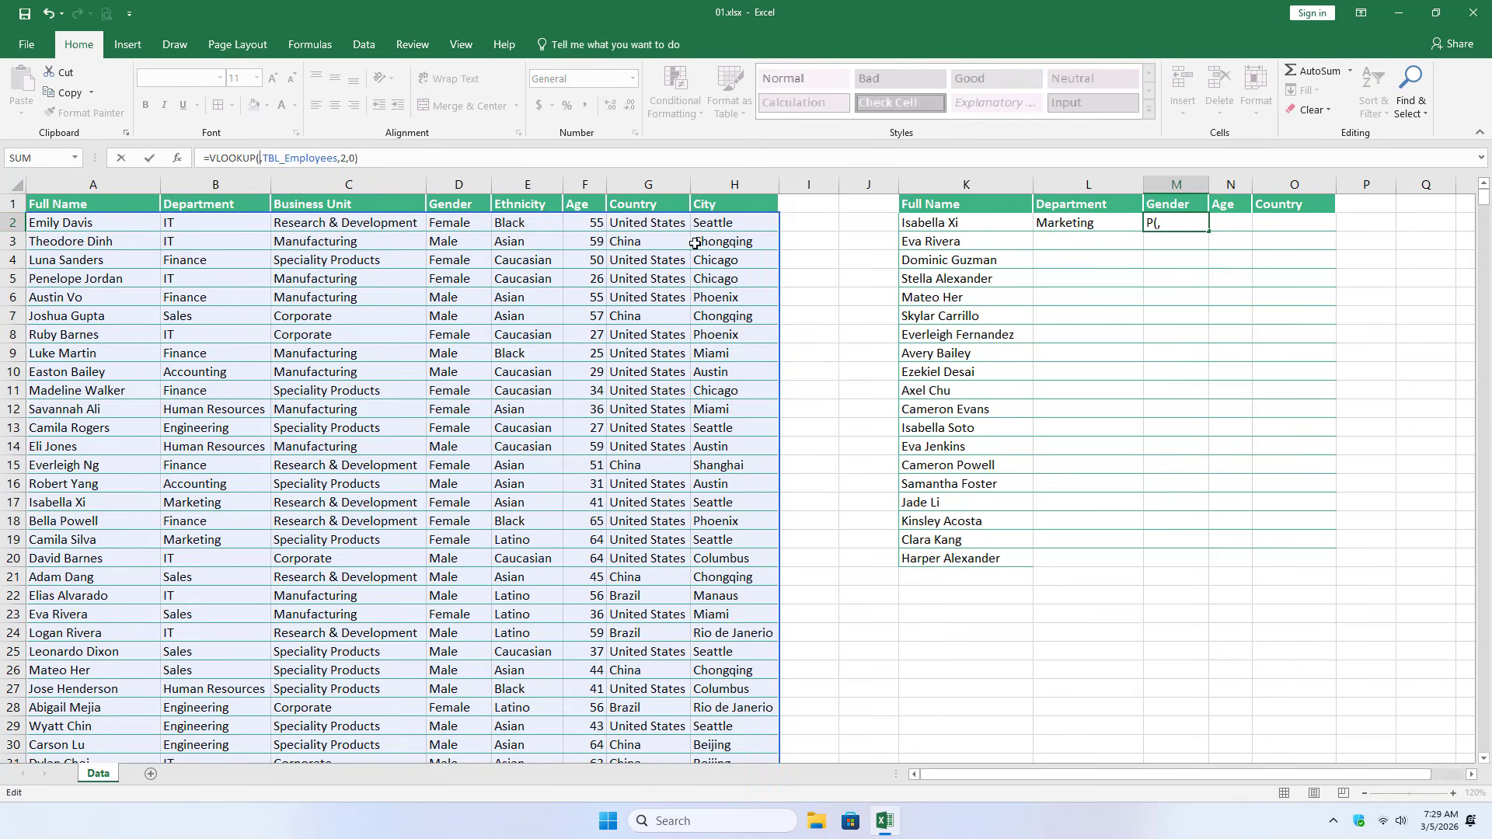
click(980, 226)
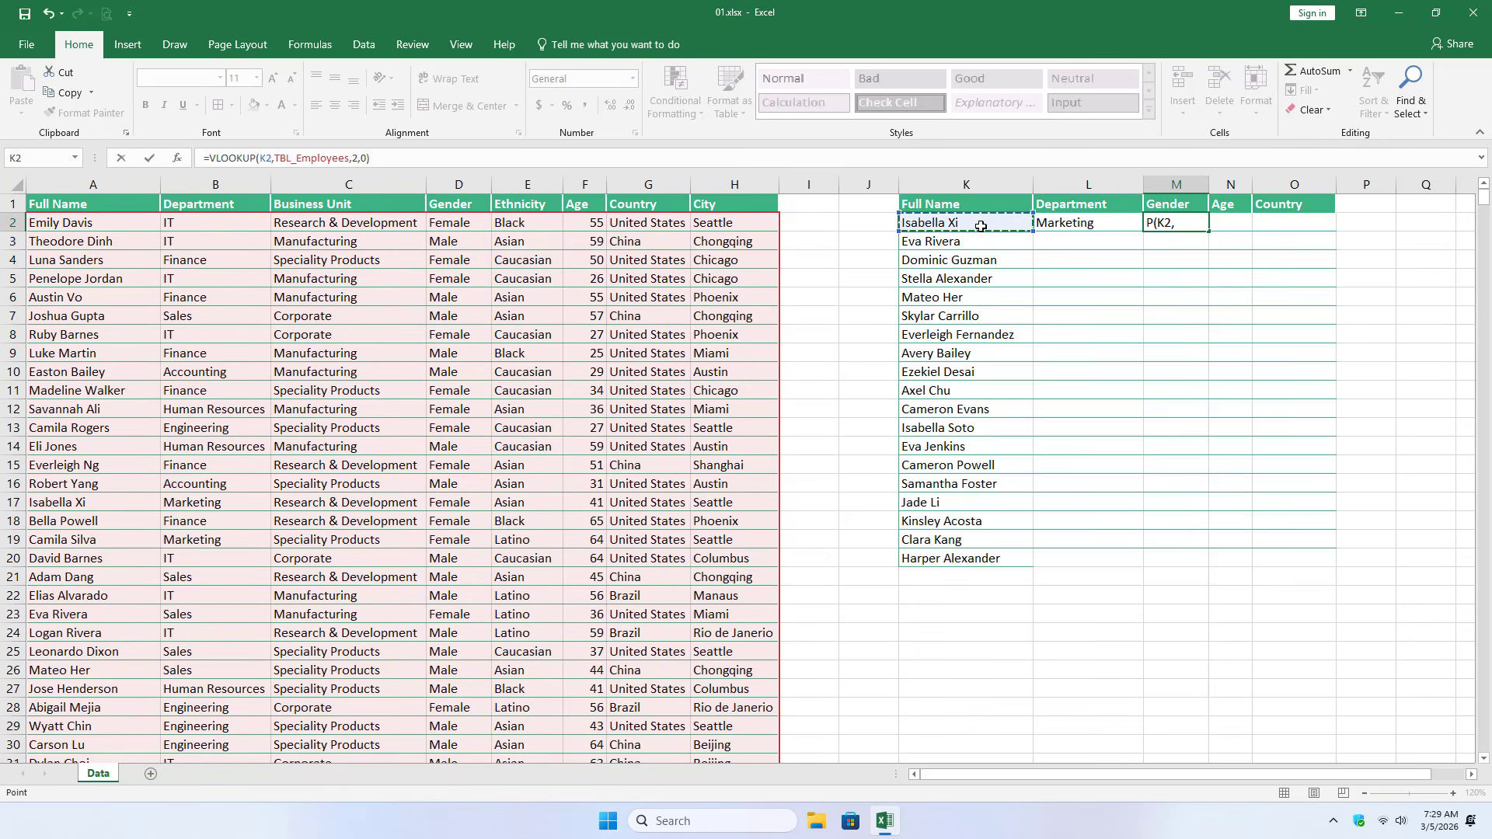
key(Return)
click(1193, 224)
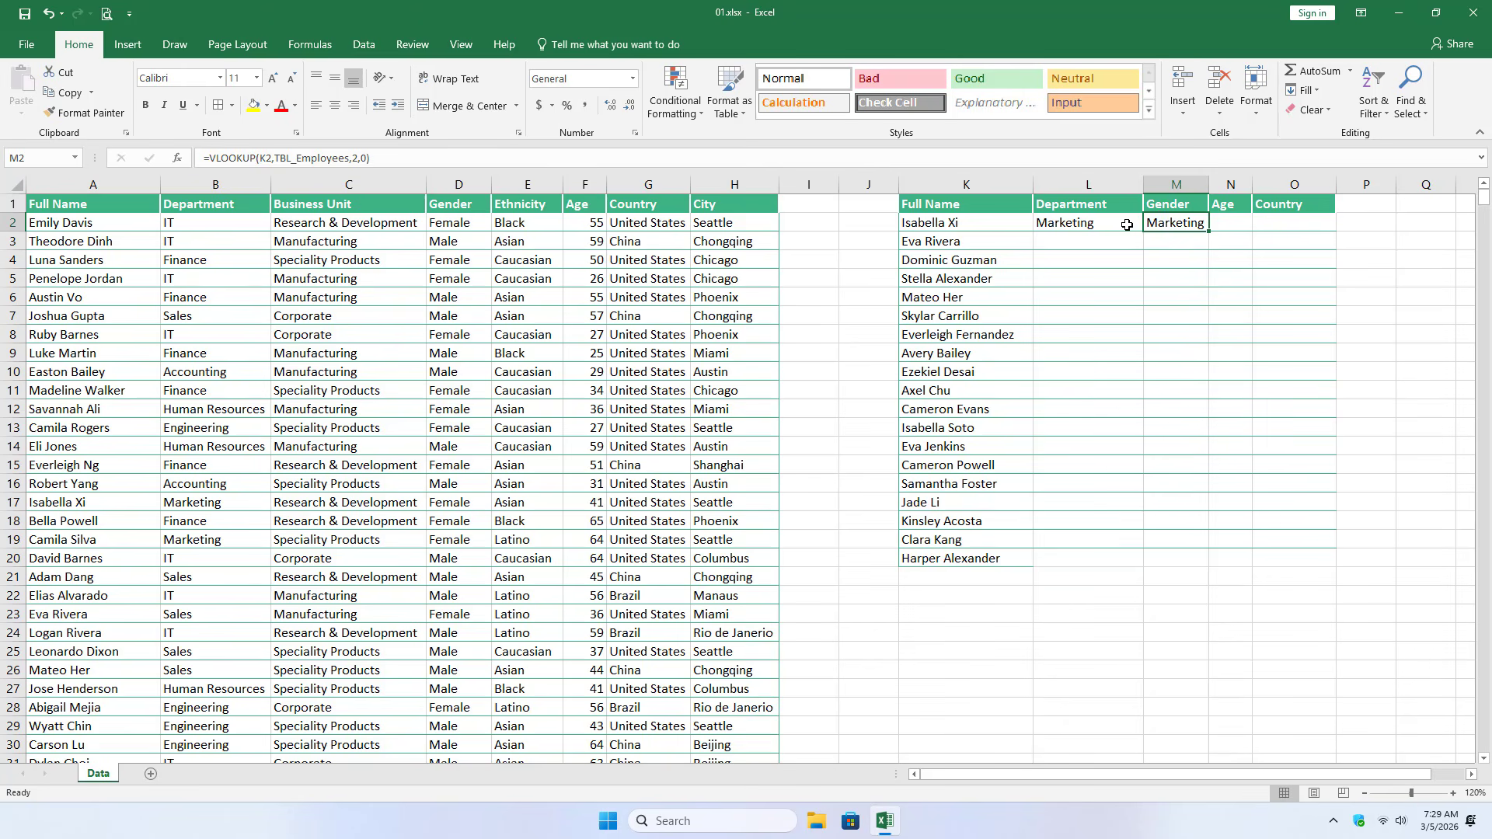
Set the column index of the Gender formula in M2 to 4, giving =VLOOKUP(K2,TBL_Employees,4,0)
click(460, 187)
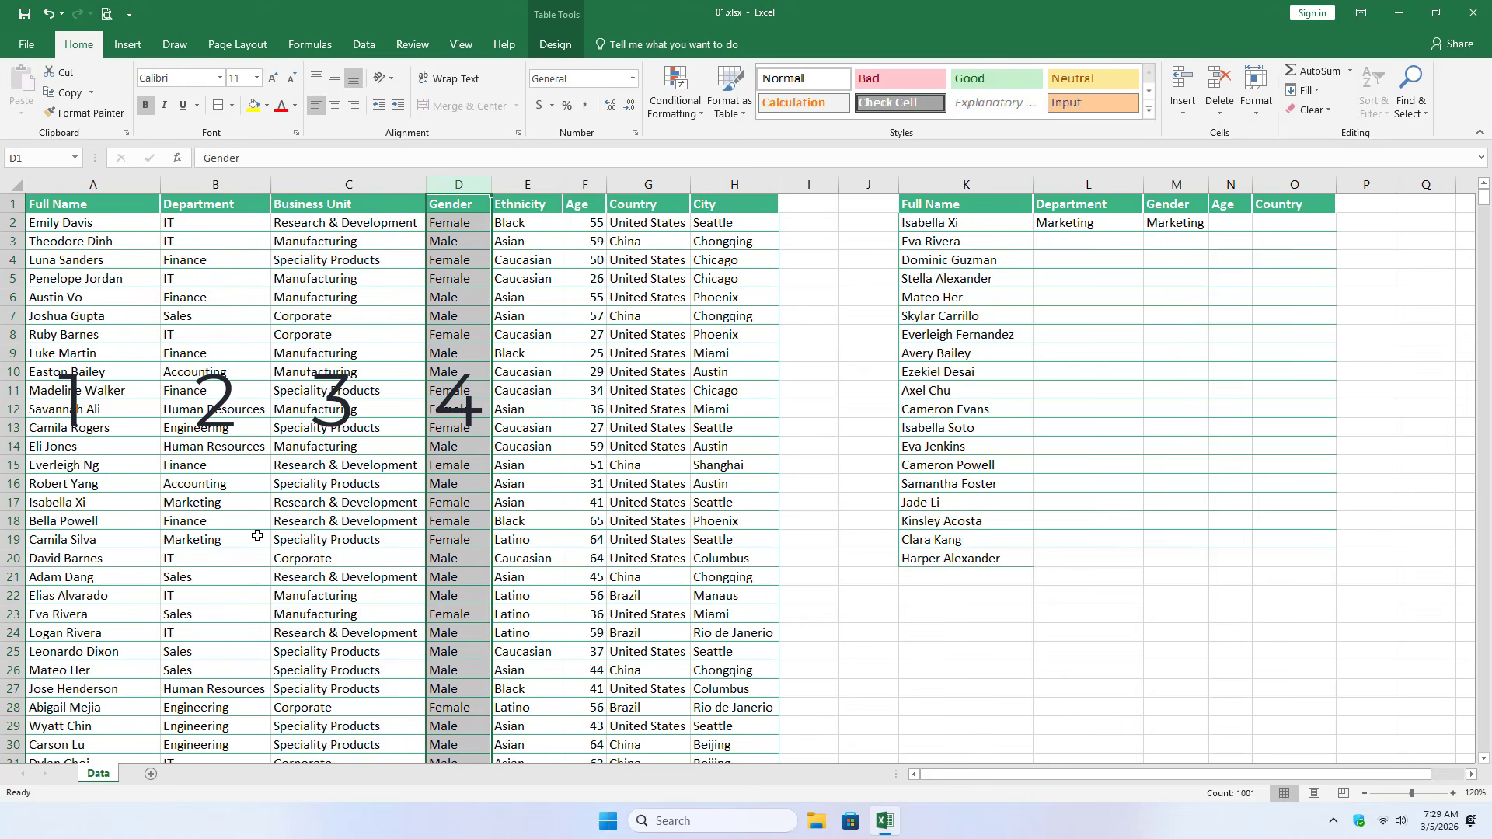
drag(114, 504, 234, 504)
click(234, 503)
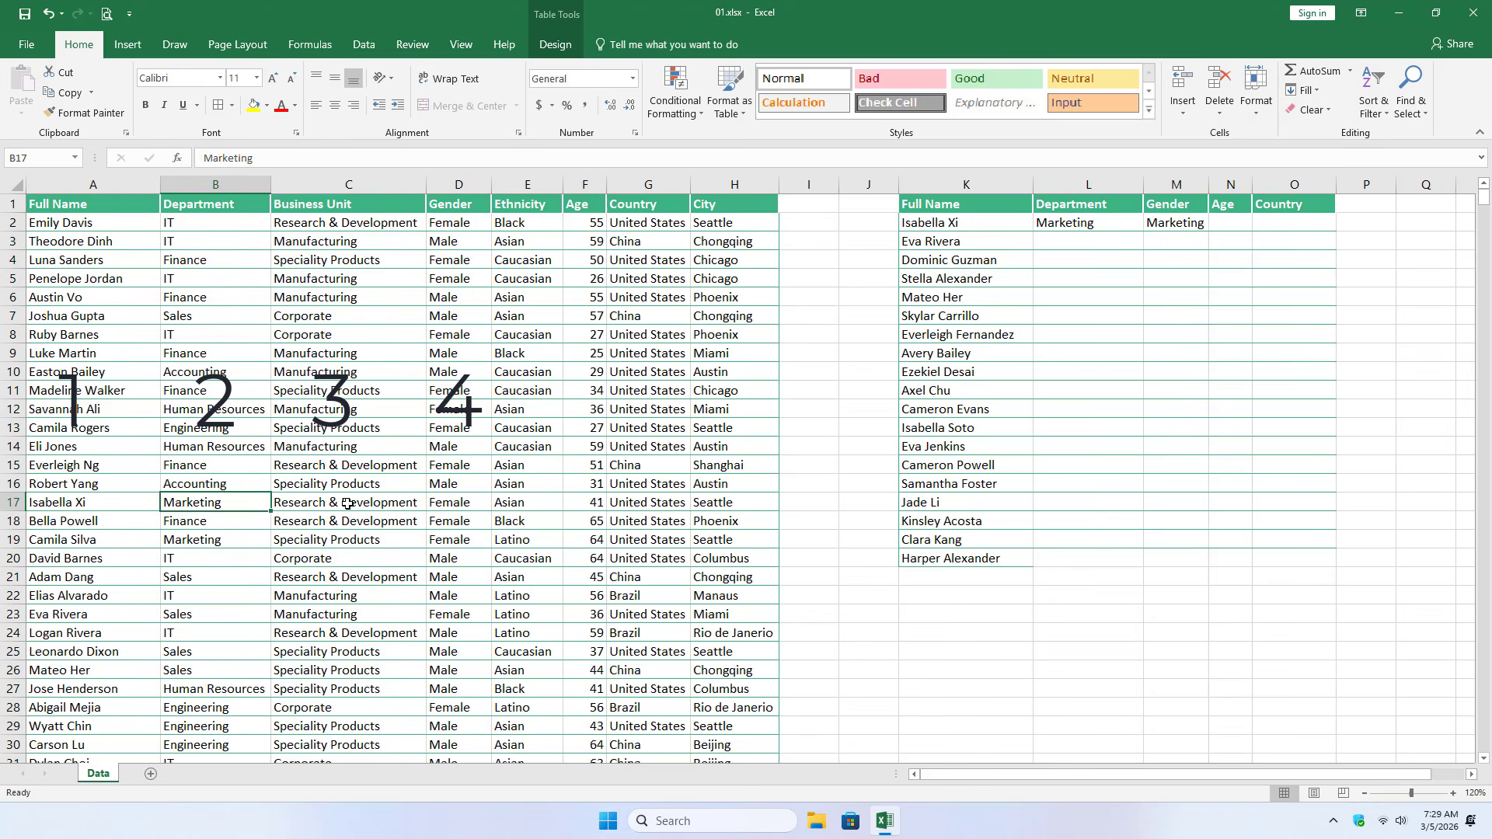
click(348, 503)
click(454, 503)
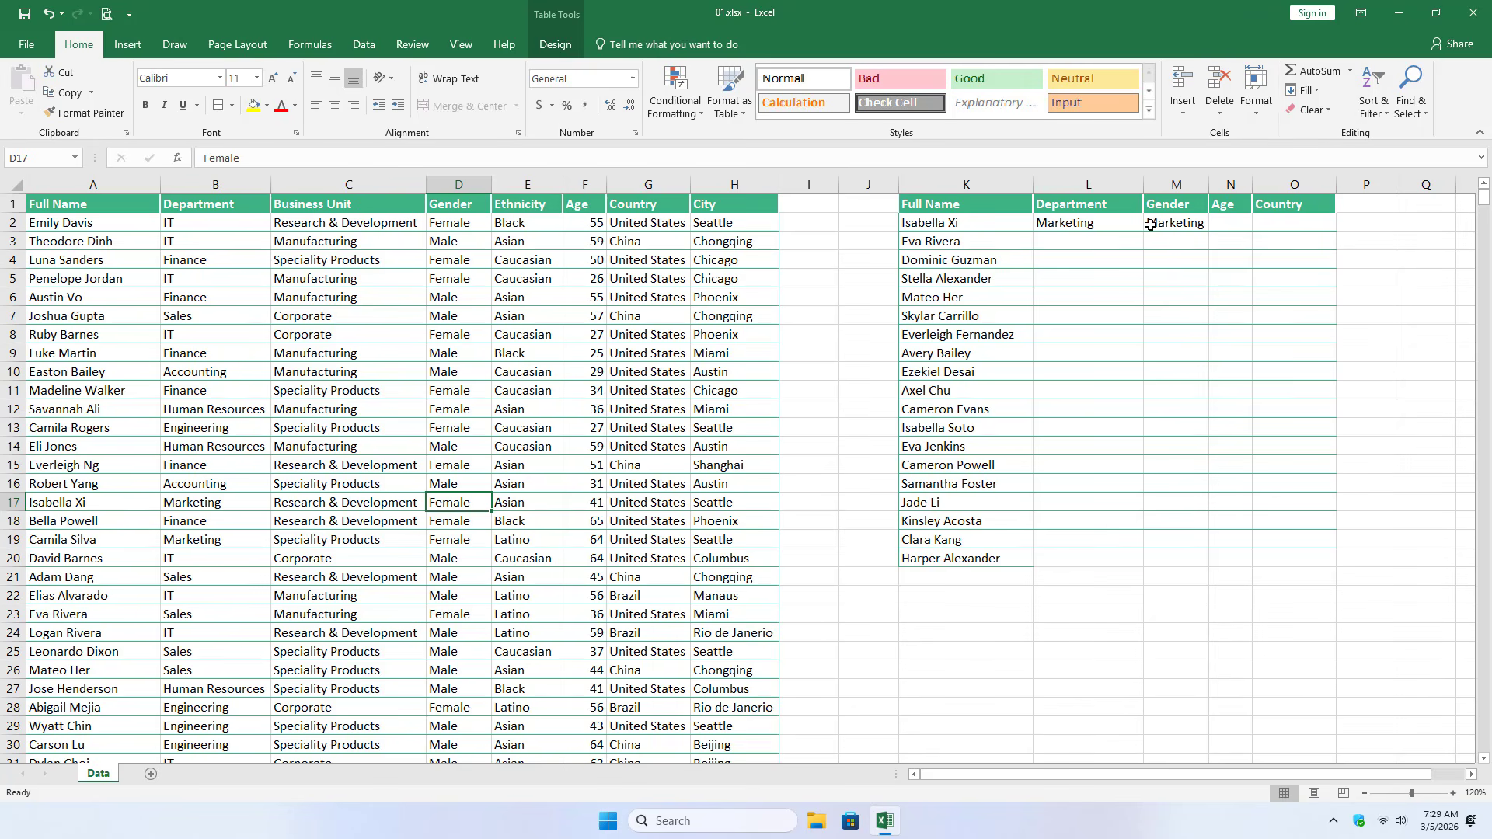
click(1177, 222)
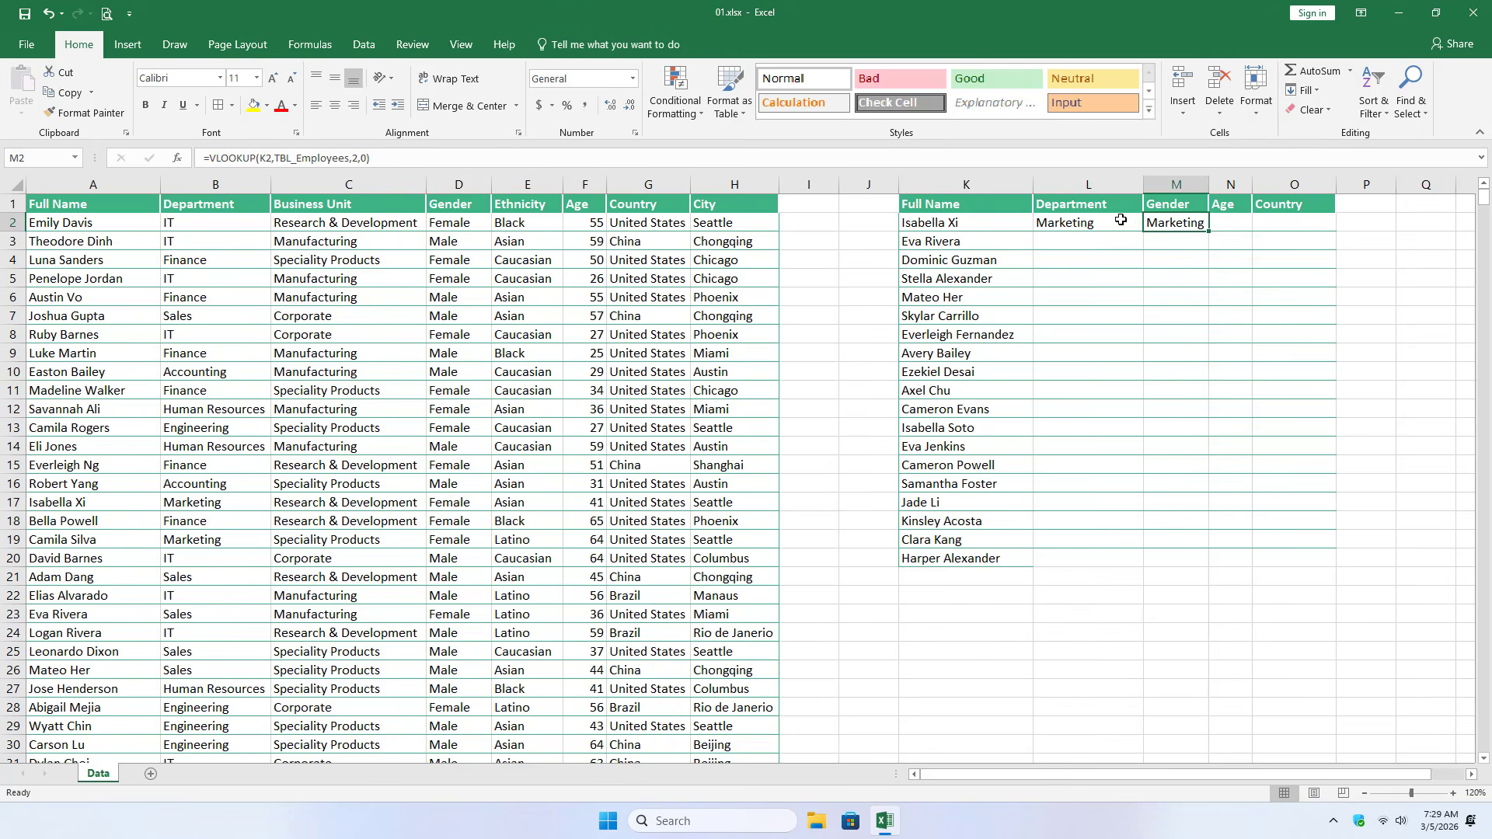
double_click(355, 157)
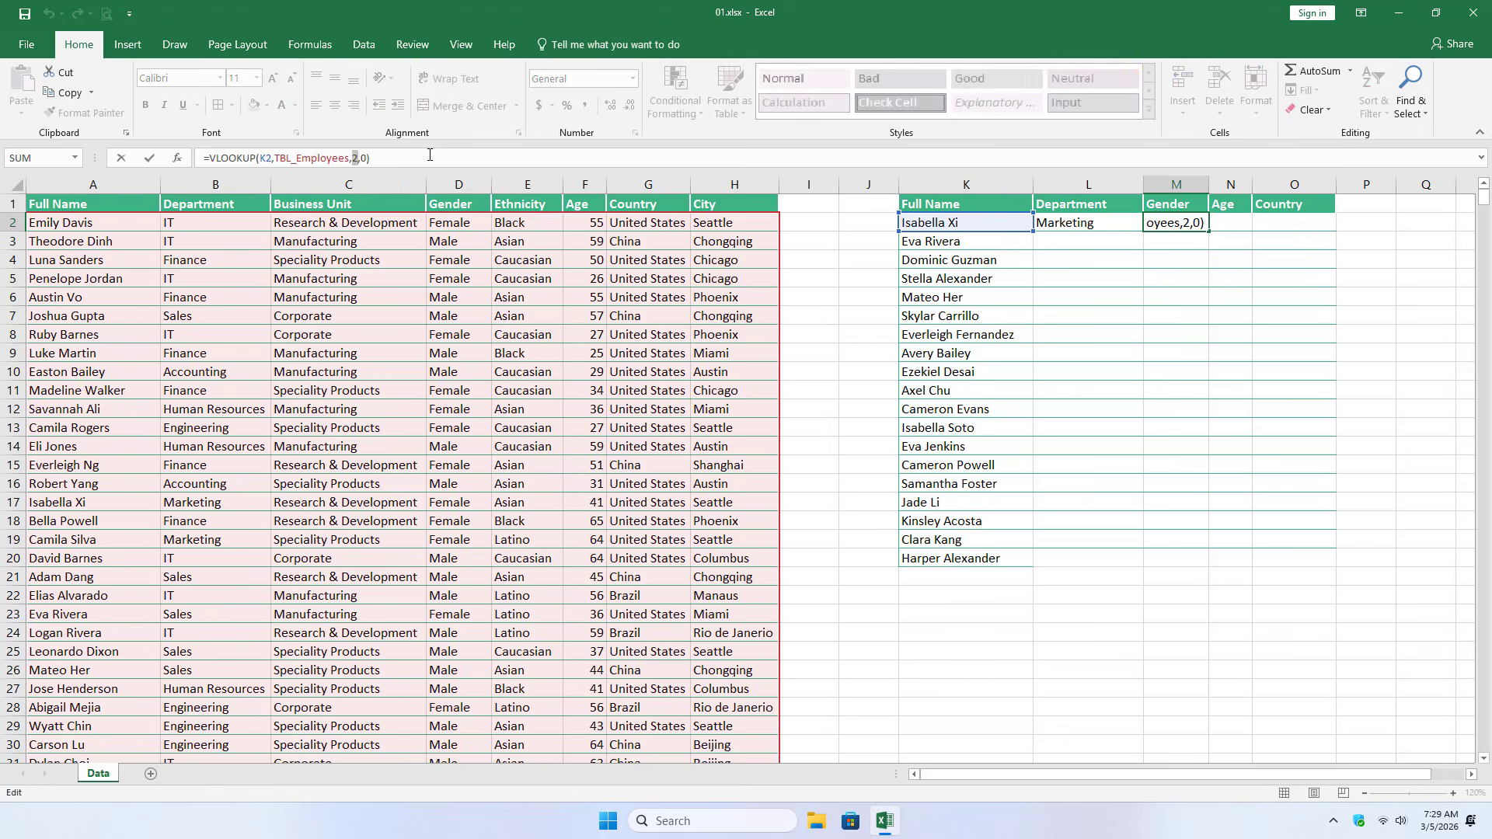
text(4)
key(Return)
Fill the Gender formula from M2 across to O2 and change the Age formula in N2 to =VLOOKUP(K2,TBL_Employees,6,0)
click(1184, 223)
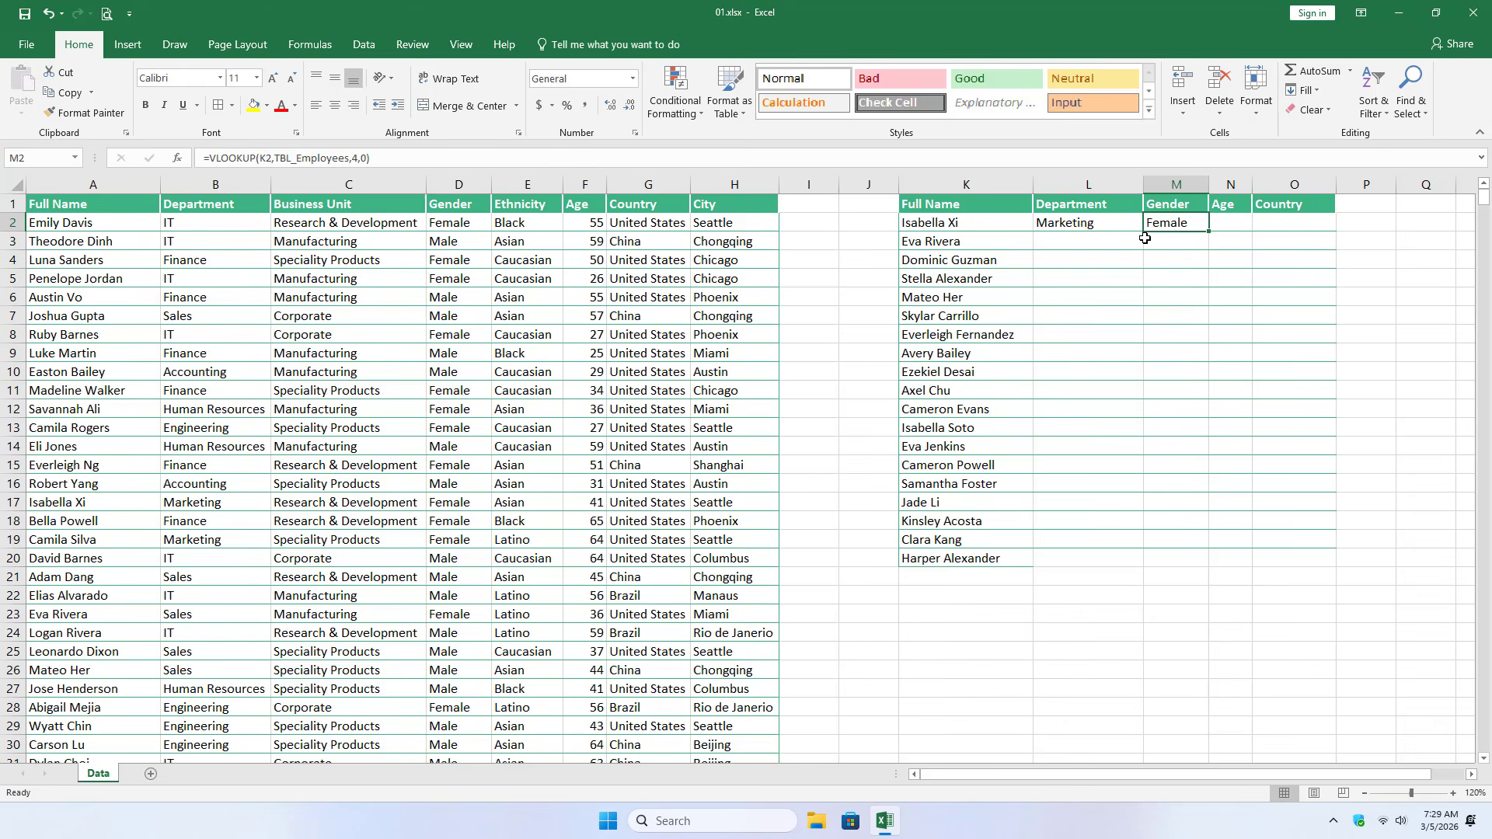
drag(1209, 231, 1313, 227)
click(1236, 222)
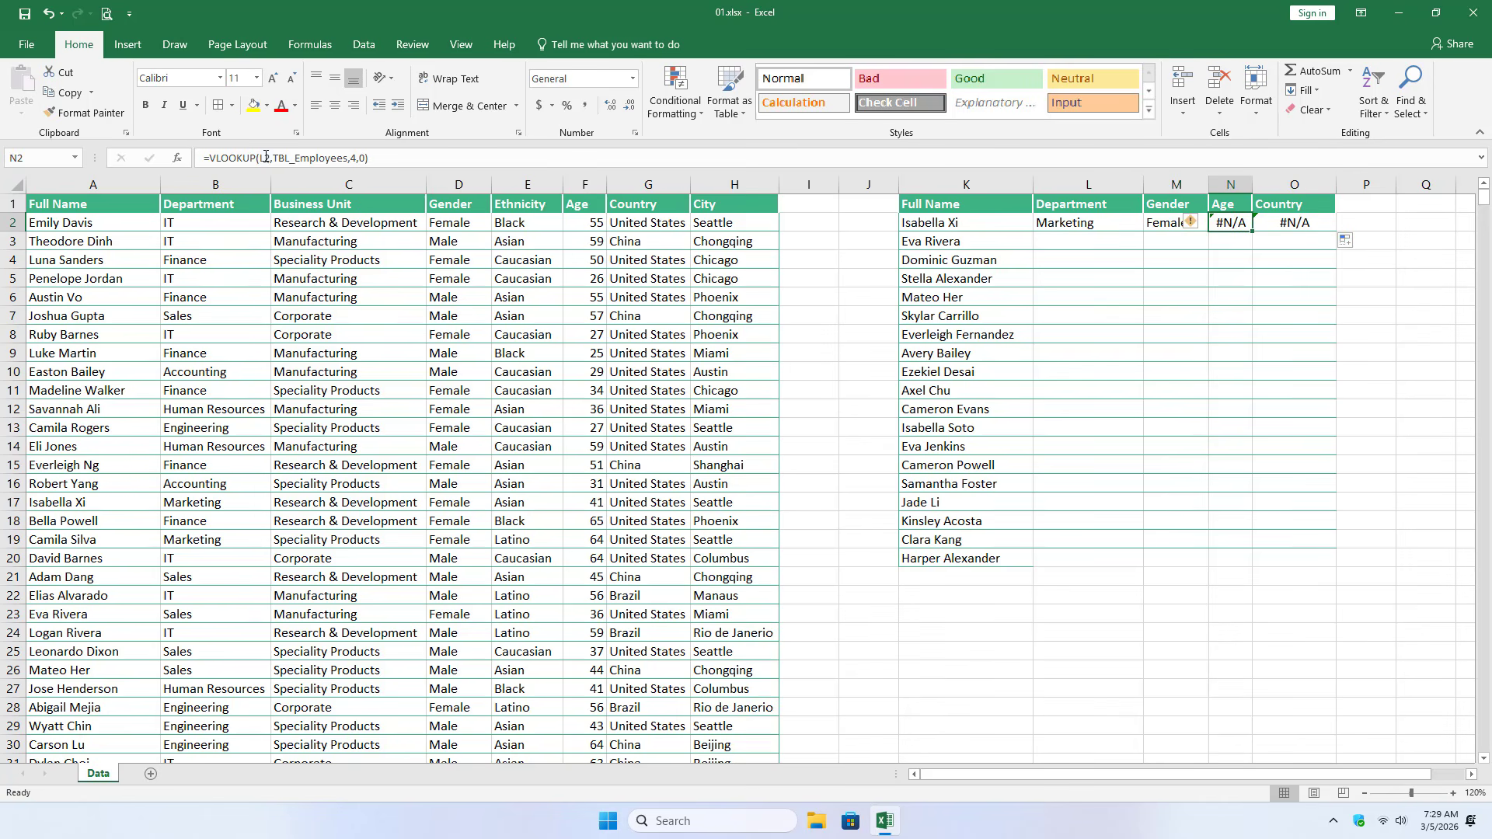
click(290, 158)
key(BackSpace)
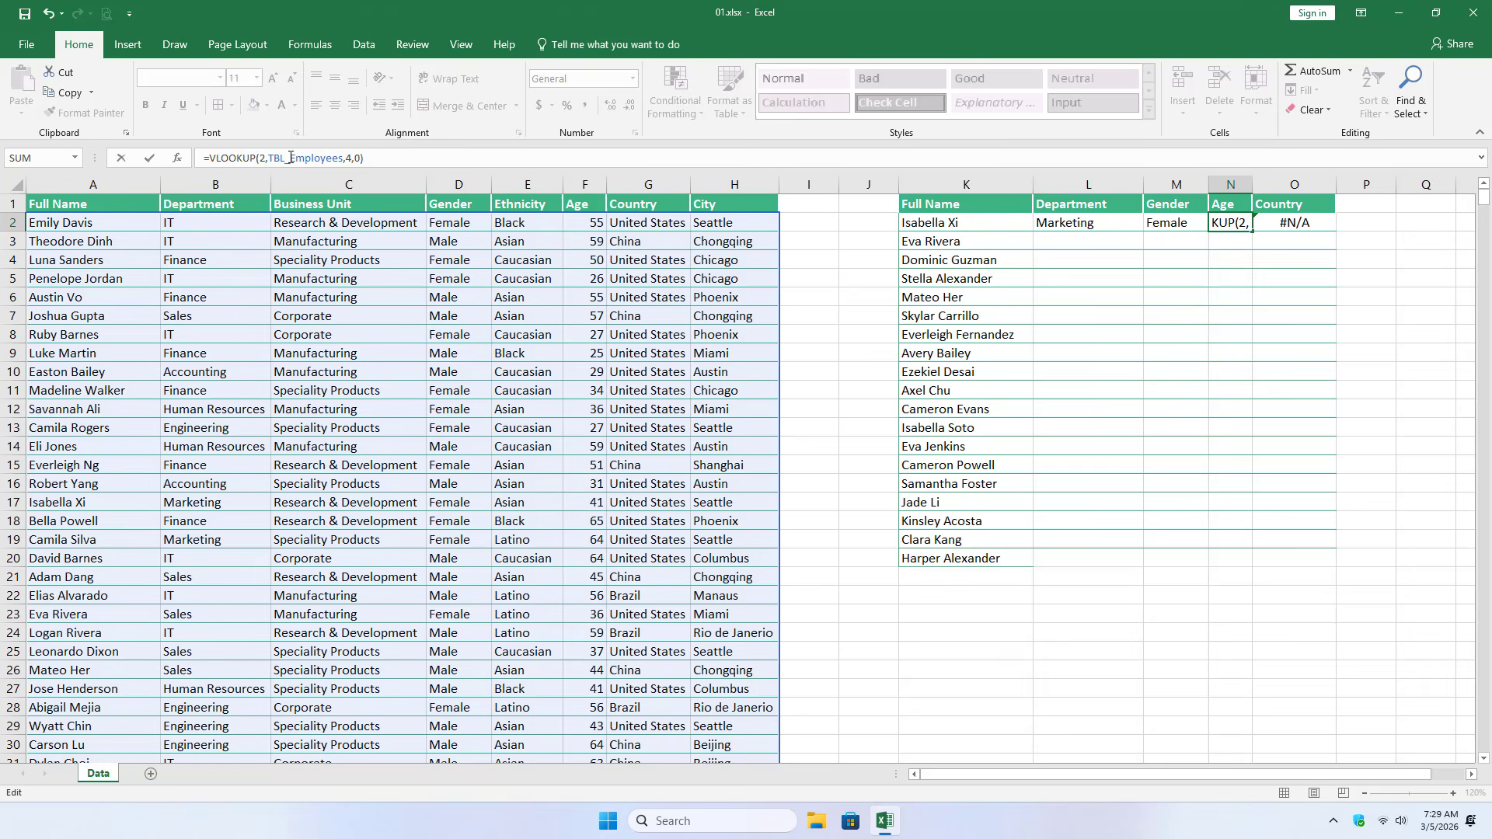
text(k)
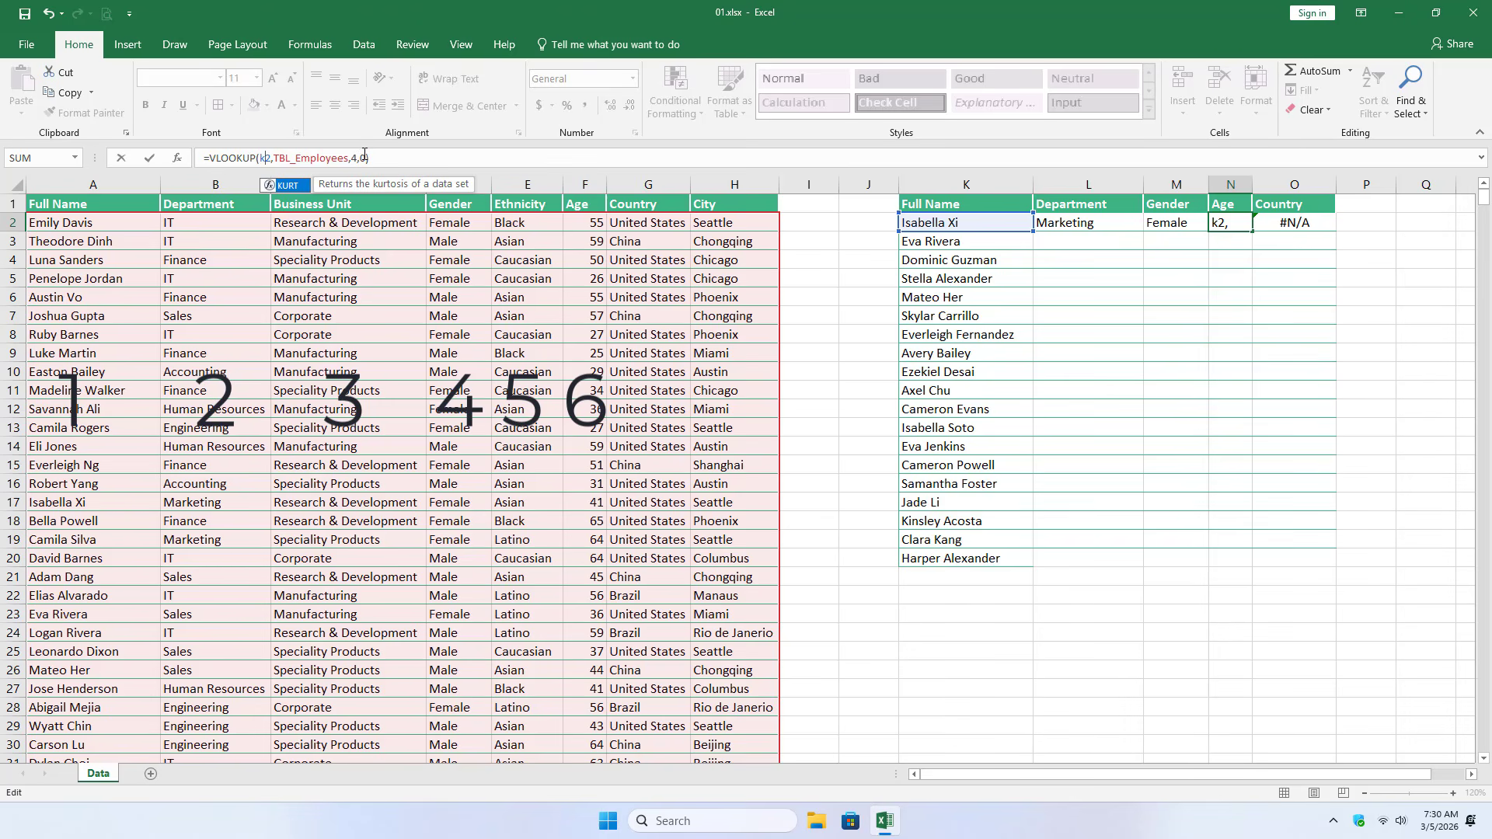
click(357, 154)
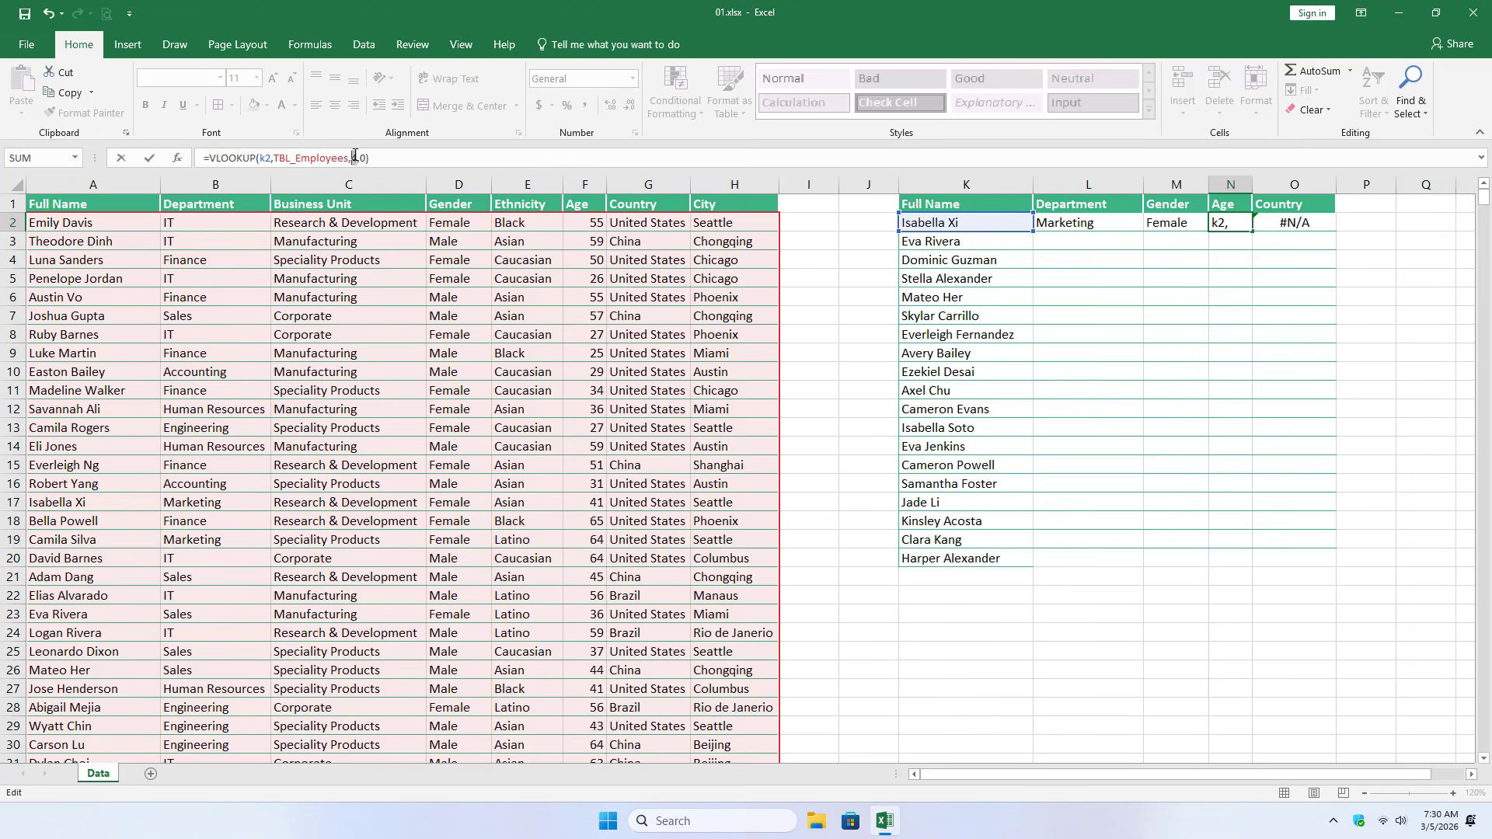
text(6)
key(Return)
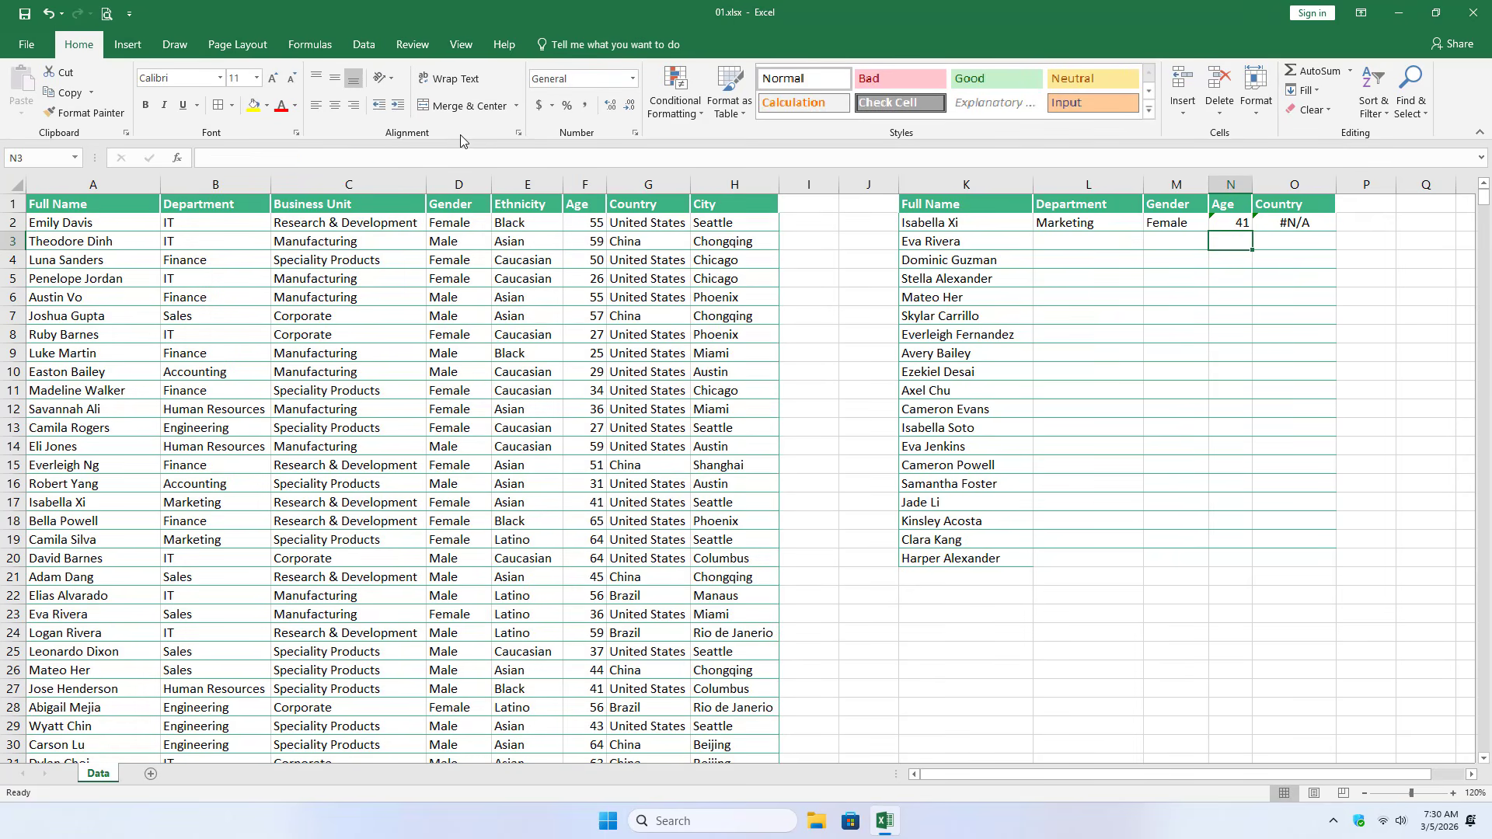
Change the Country formula in O2 to use lookup value K2 and column index 7, giving =VLOOKUP(K2,TBL_Employees,7,0)
click(1288, 224)
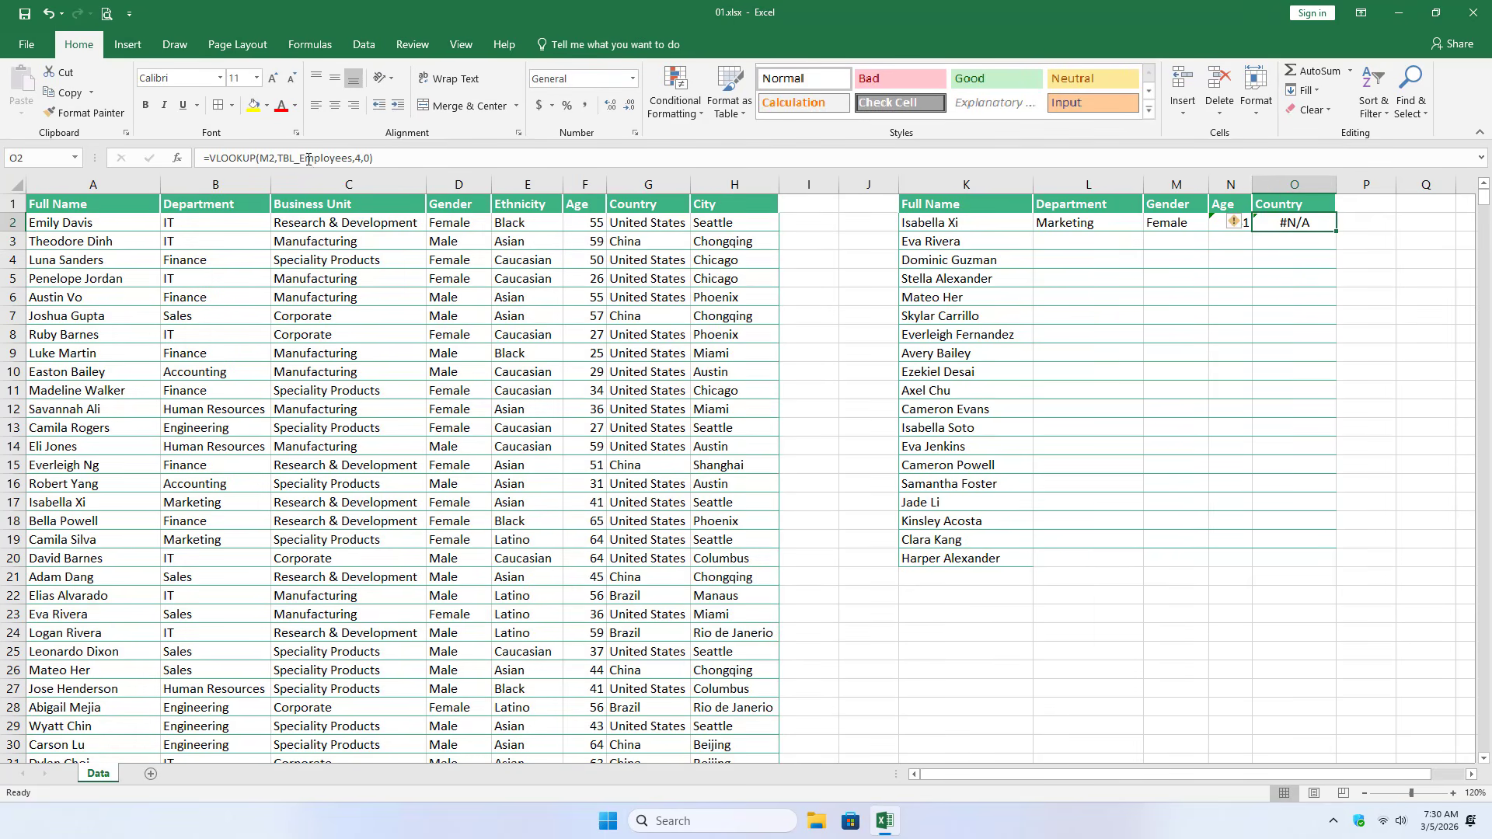
drag(269, 159, 260, 159)
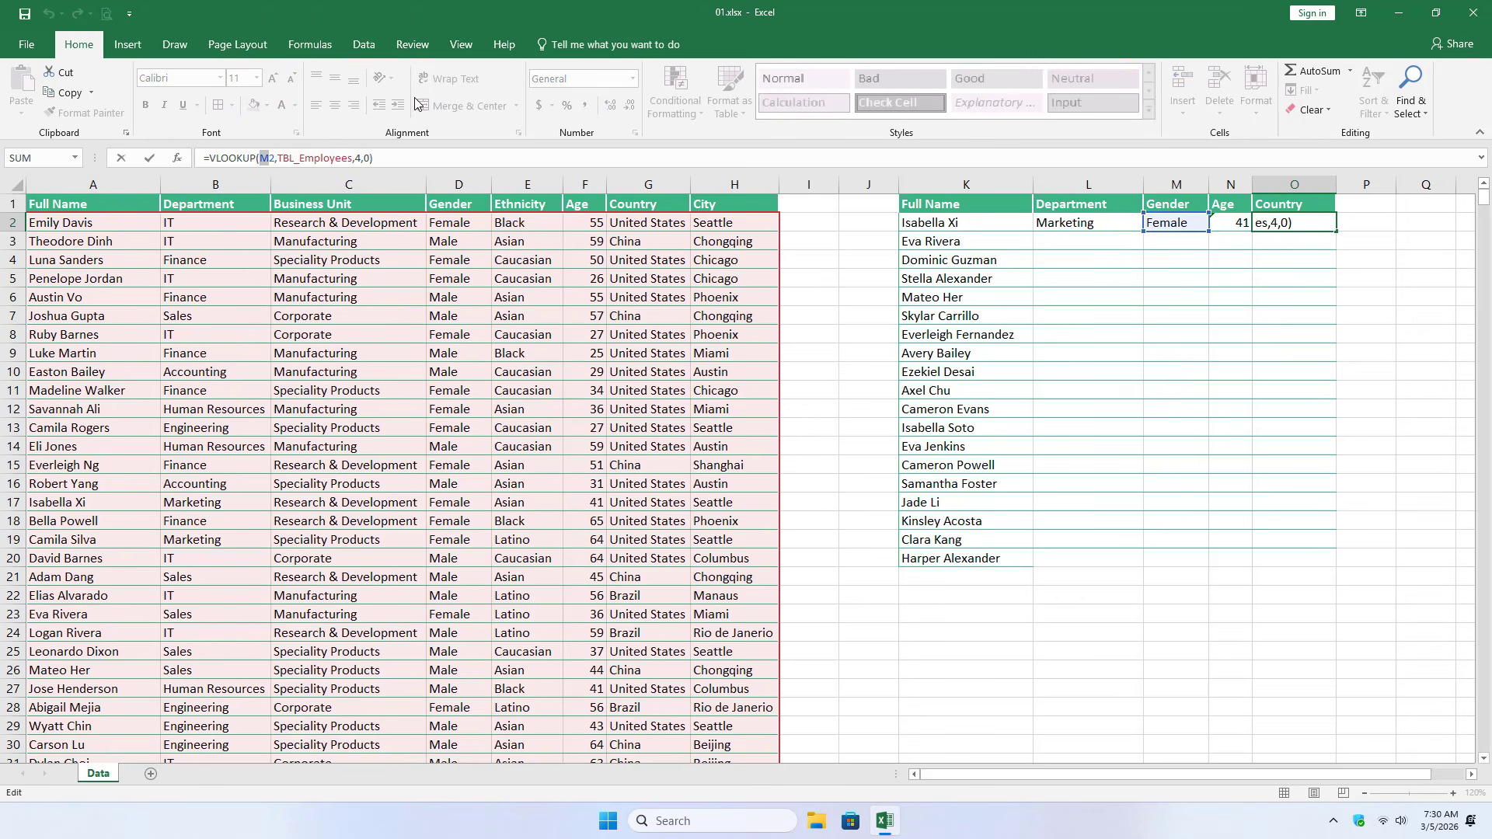
text(k)
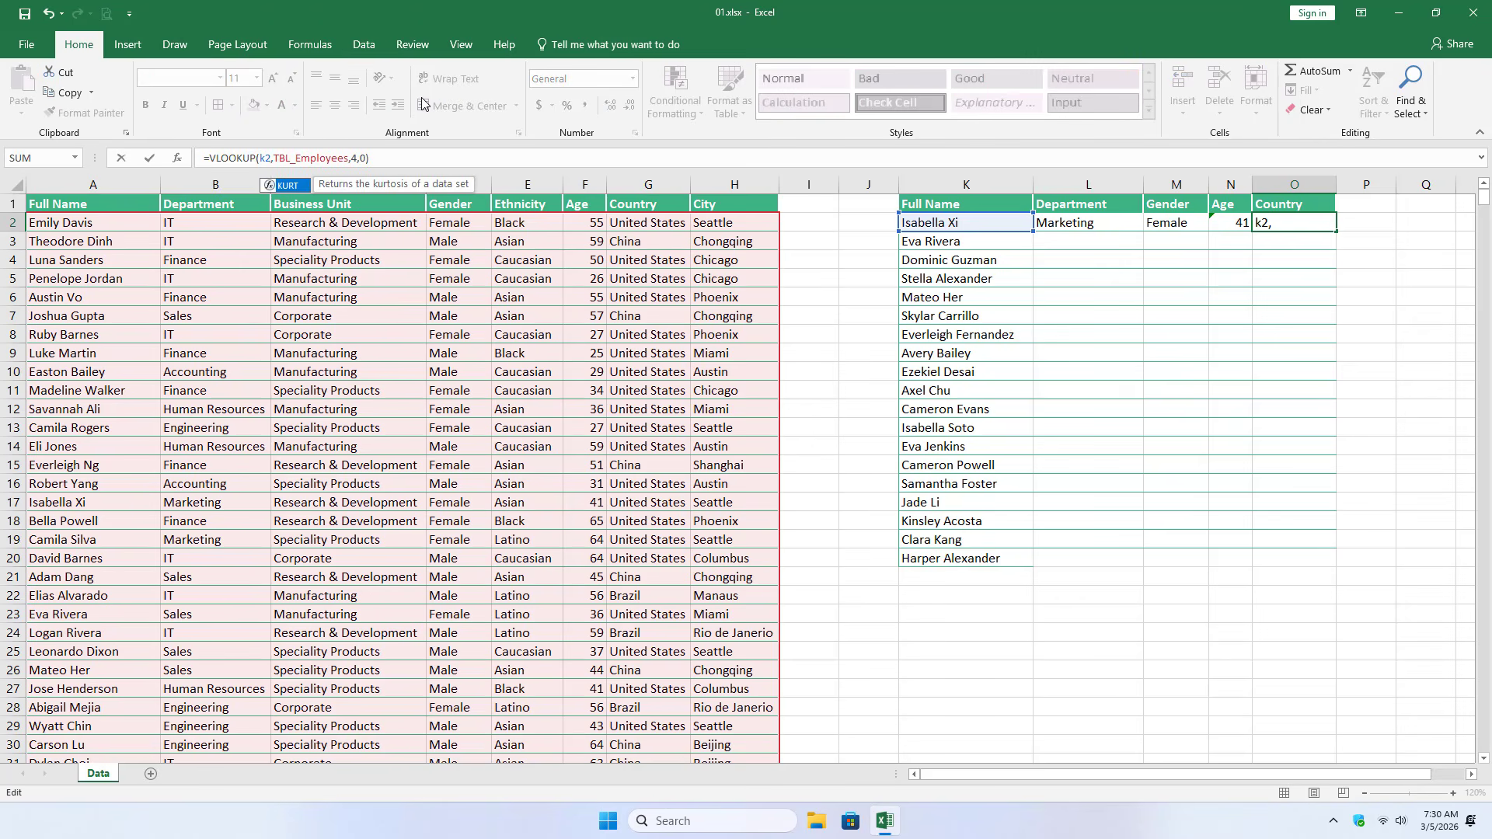
click(352, 158)
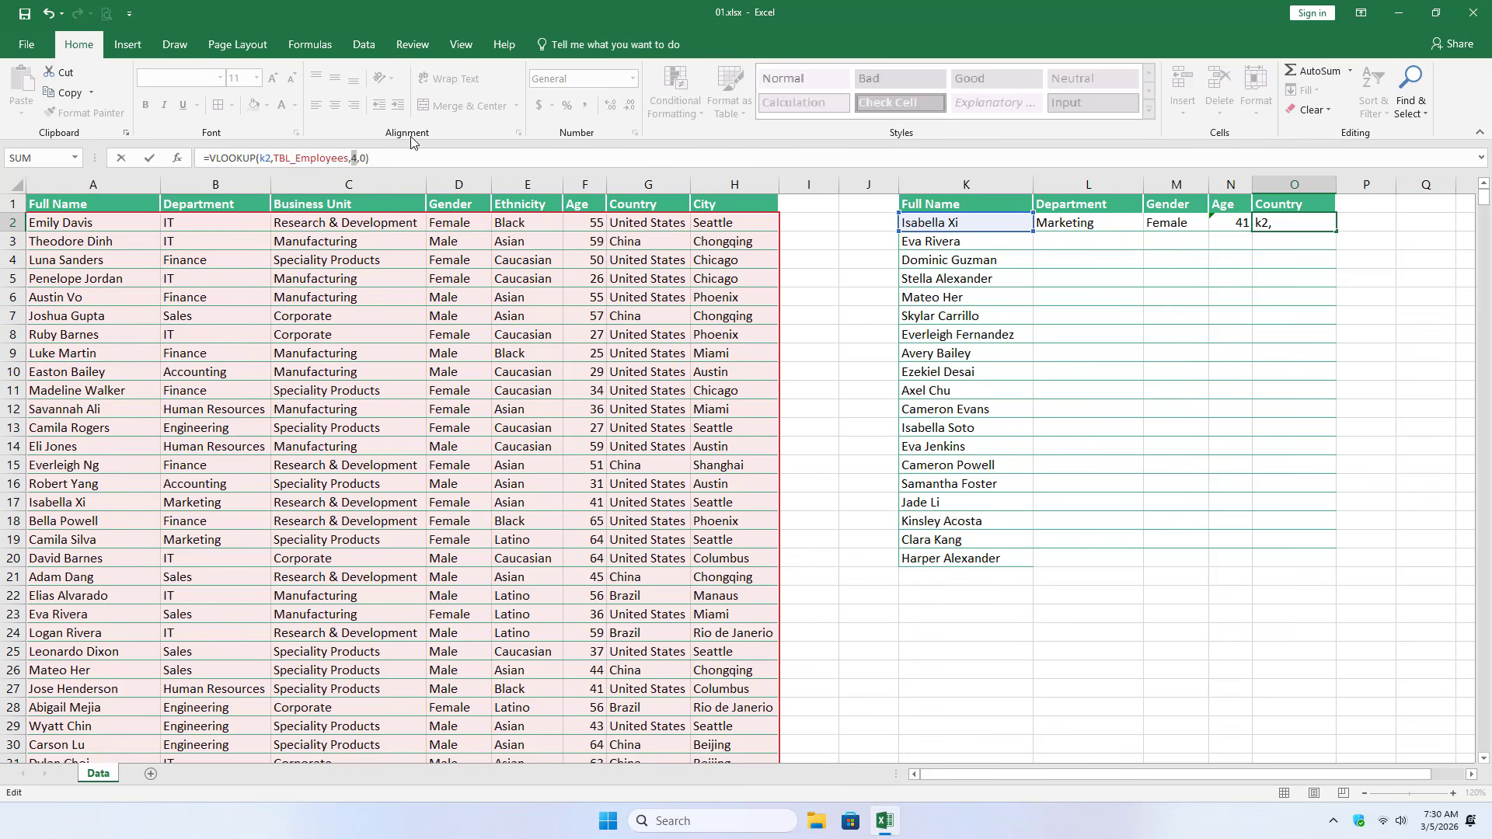
text(7)
click(431, 159)
key(Return)
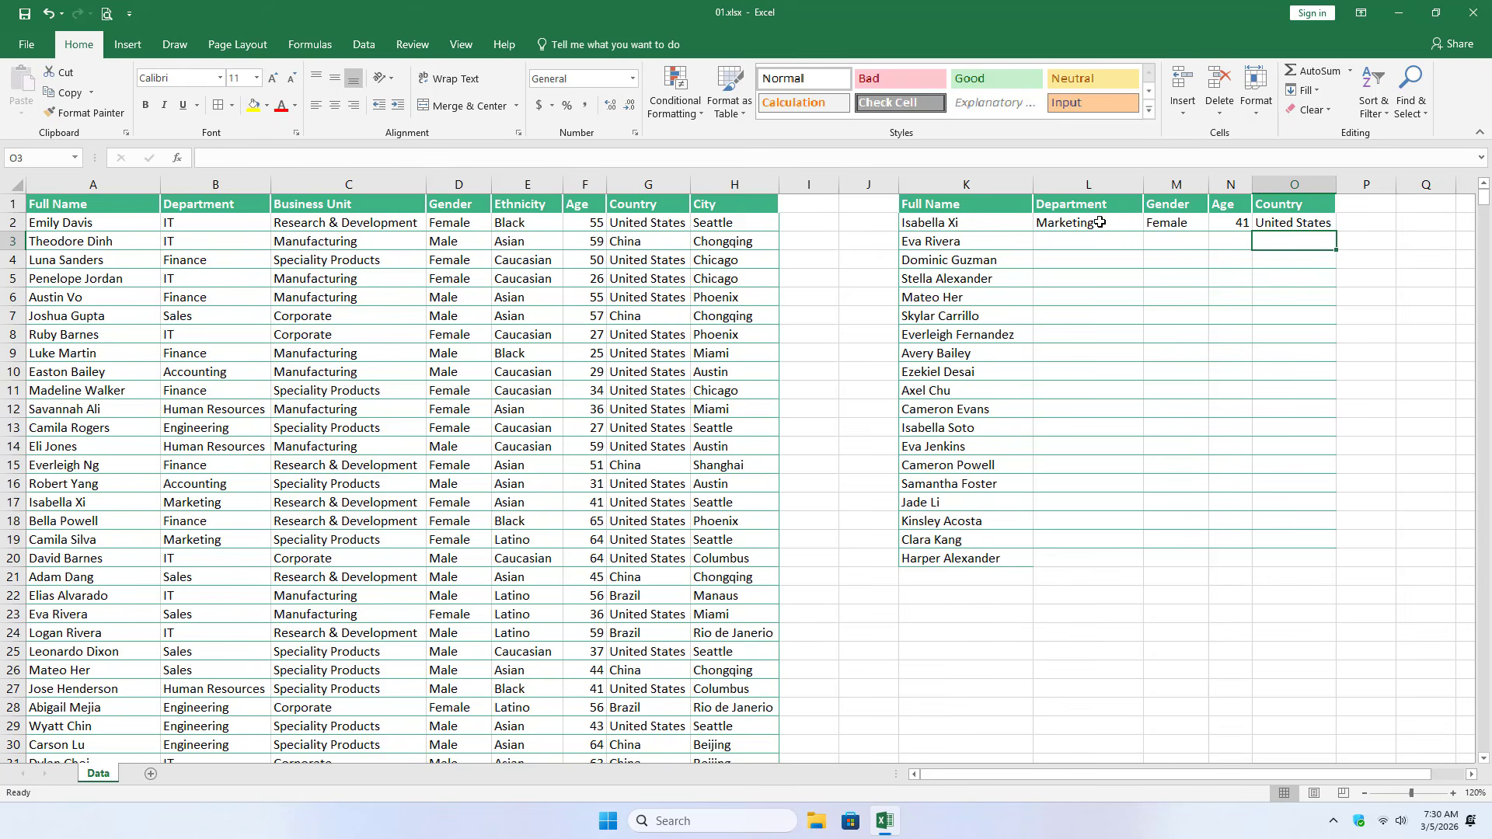